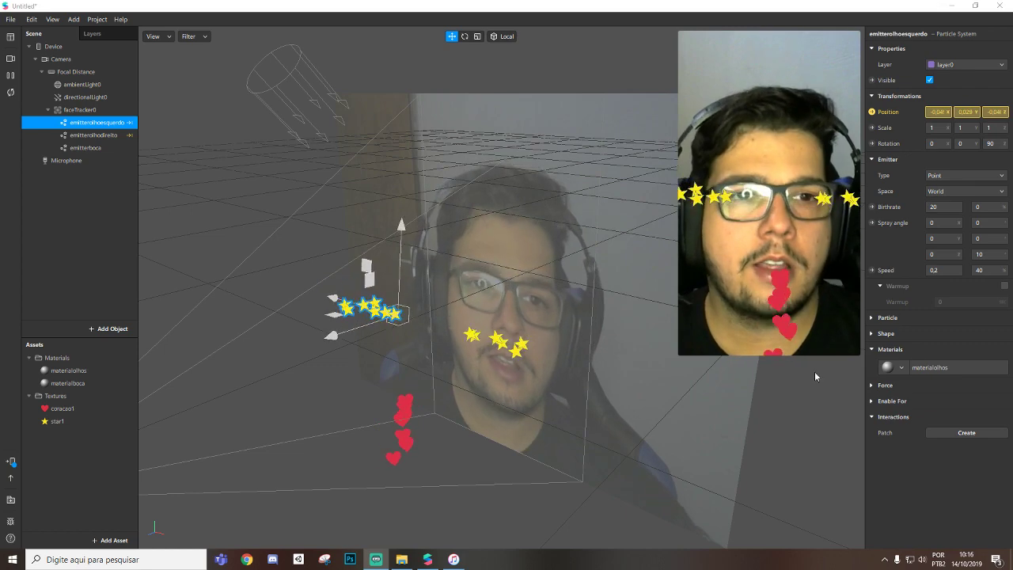
Close the current project without saving it and create a new blank project.
mouse_move(810, 222)
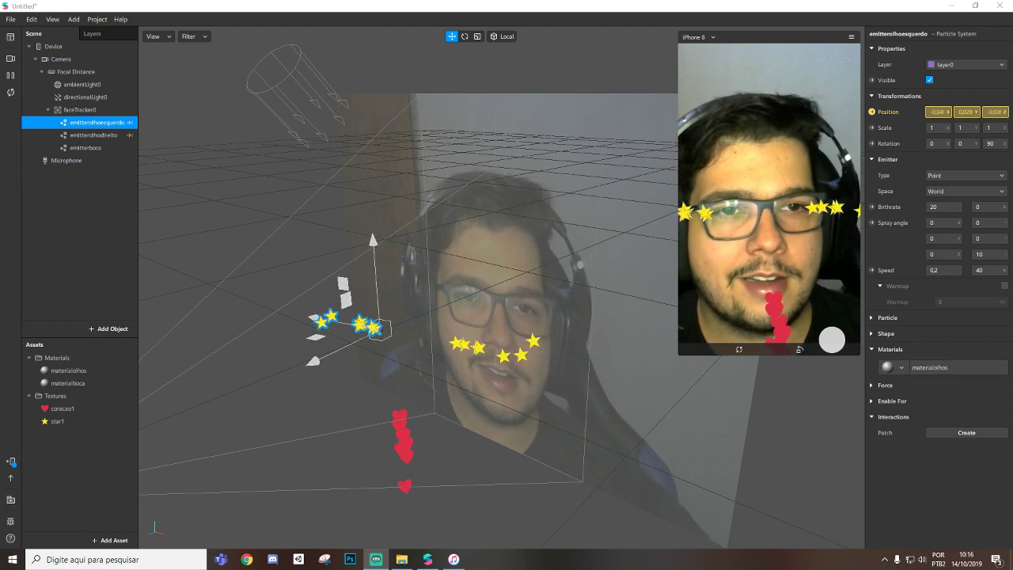
click(1000, 6)
click(554, 301)
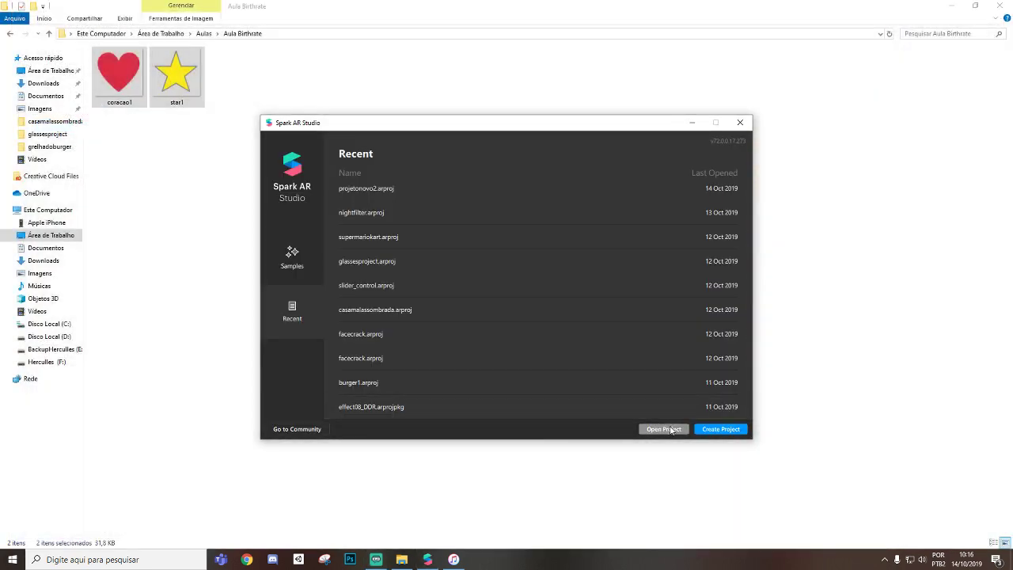
click(724, 430)
double_click(541, 71)
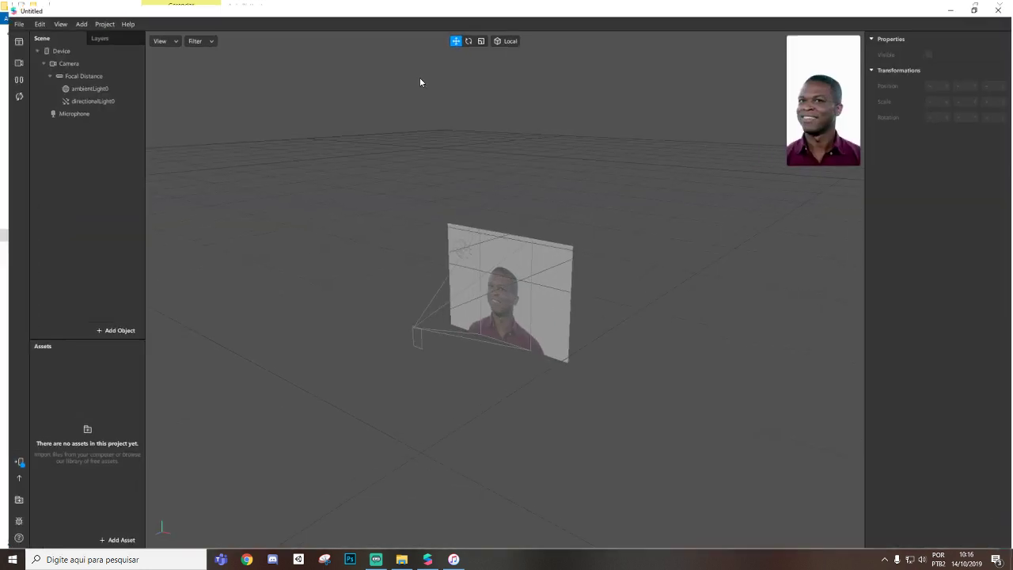
Switch the camera source to the Logitech HD Webcam C270 and enlarge the device preview.
click(10, 59)
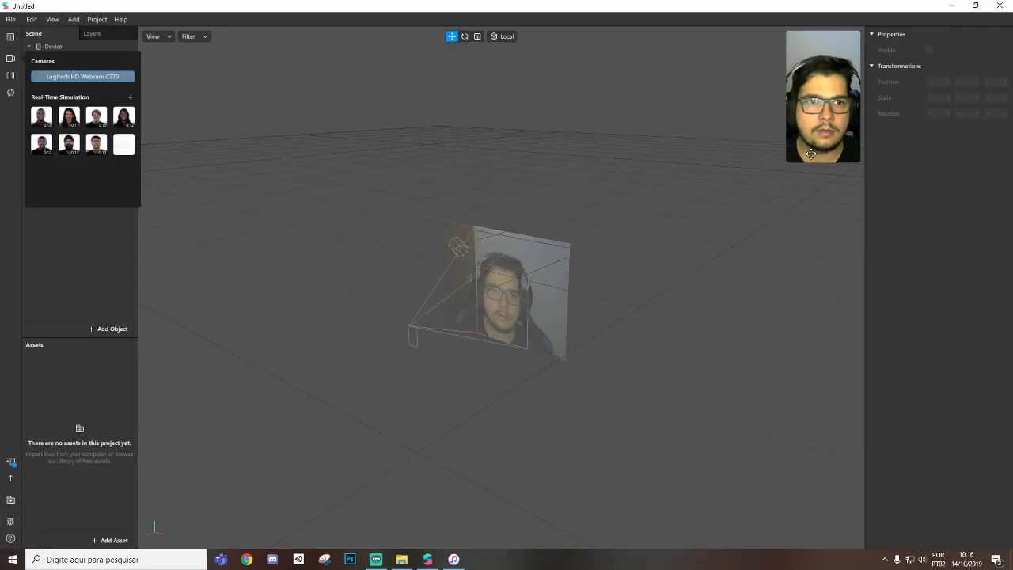
drag(787, 162, 696, 320)
Add a face tracker to the scene.
right_click(51, 167)
mouse_move(111, 176)
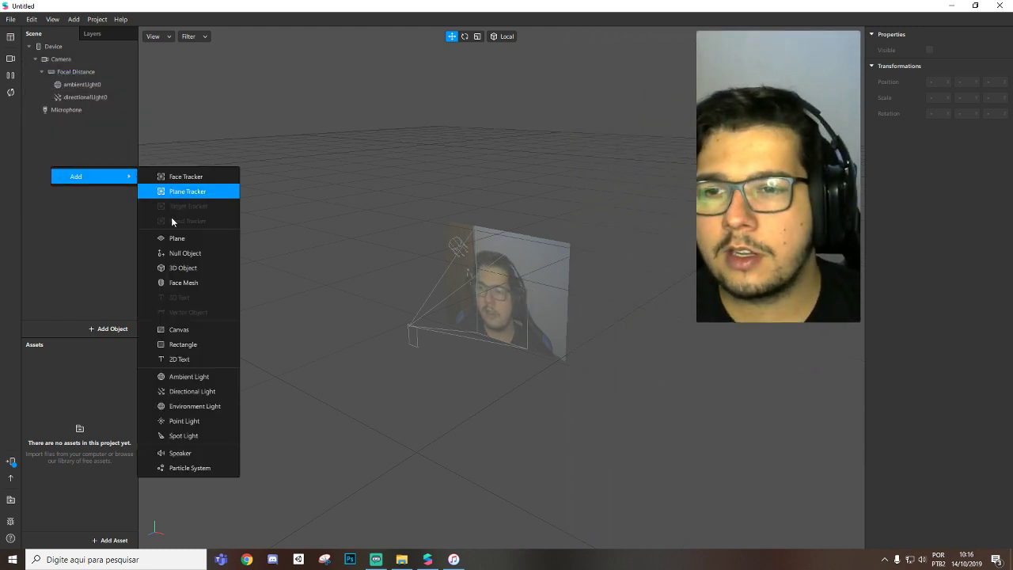
click(179, 177)
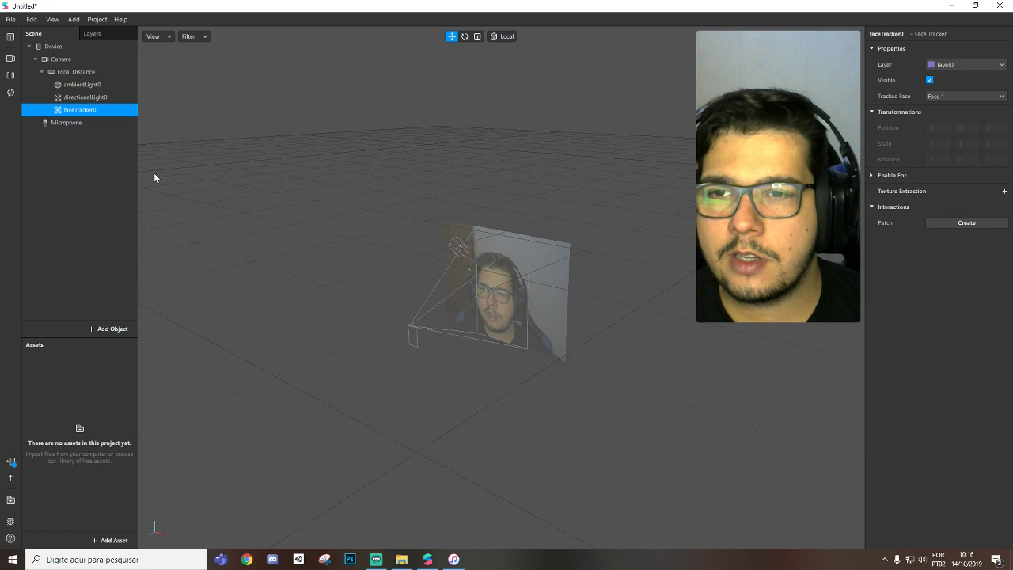
click(86, 140)
Add a particle system as a child of faceTracker0.
click(82, 110)
right_click(83, 114)
mouse_move(111, 121)
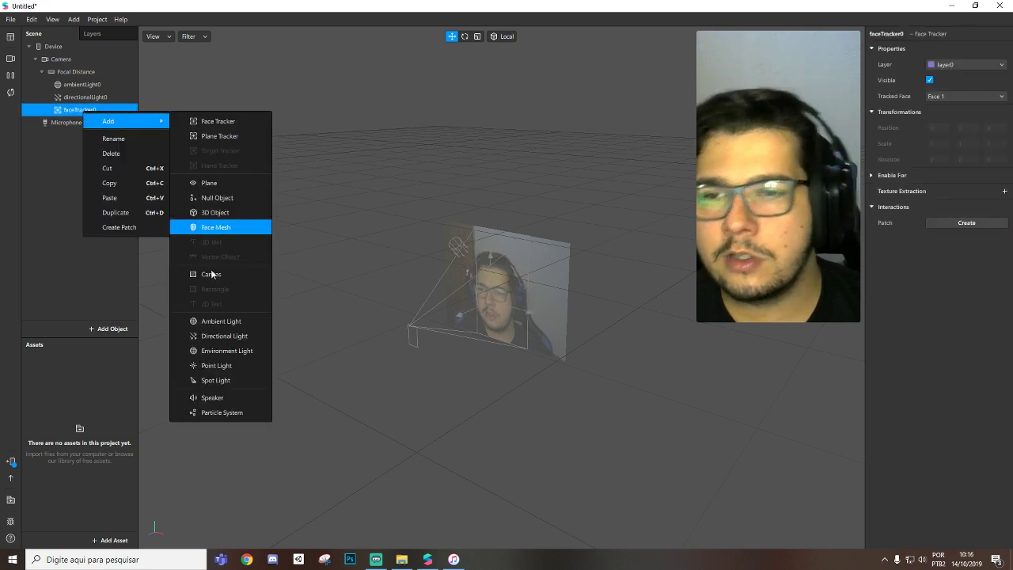
click(235, 412)
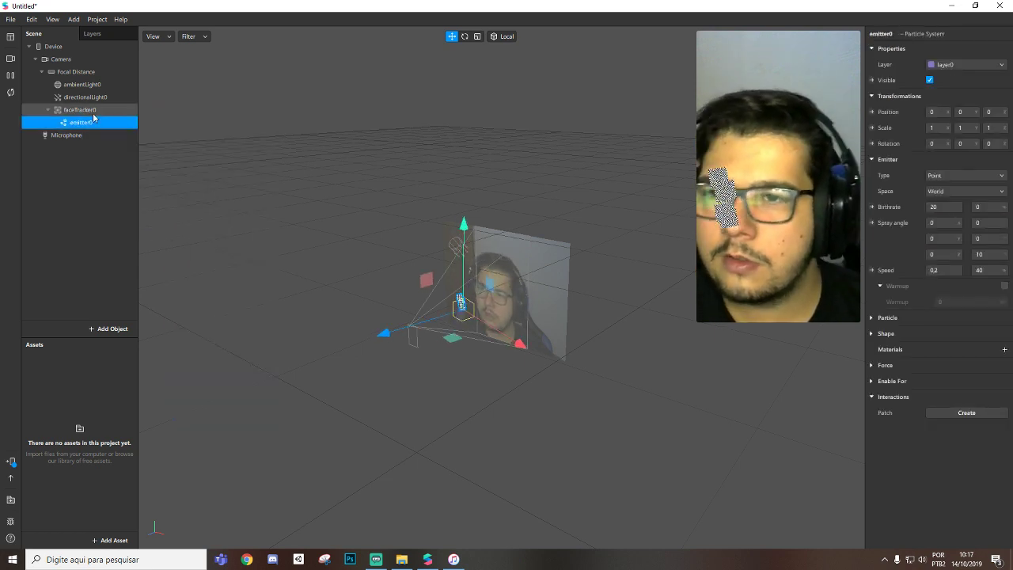
Duplicate the particle emitter twice under the face tracker.
click(83, 109)
click(94, 124)
key(ctrl+d)
key(ctrl+d)
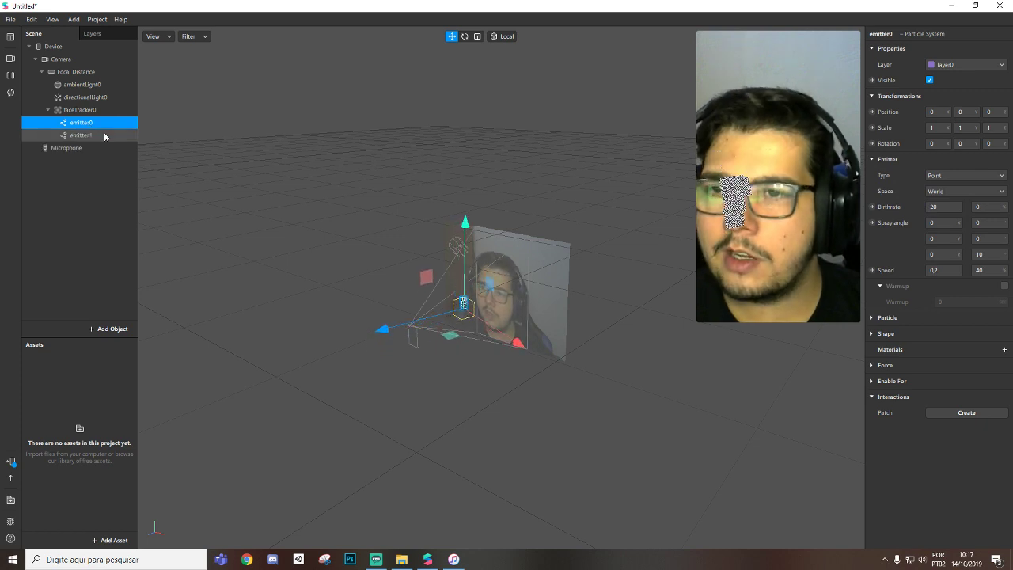
Rename emitter0 as emitteresquerdo and emitter1 as emitterdireito.
double_click(95, 124)
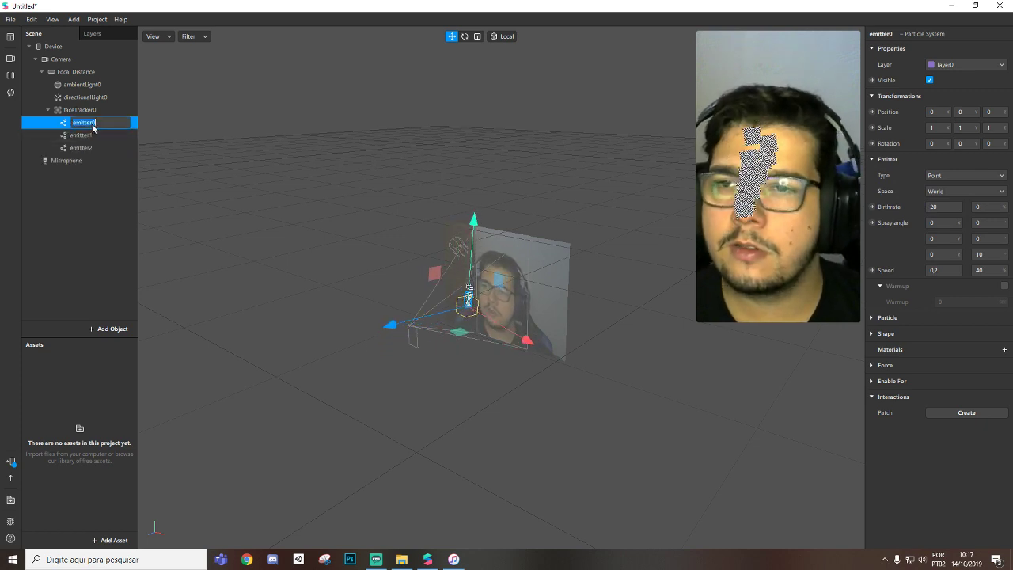
text(esquerdo)
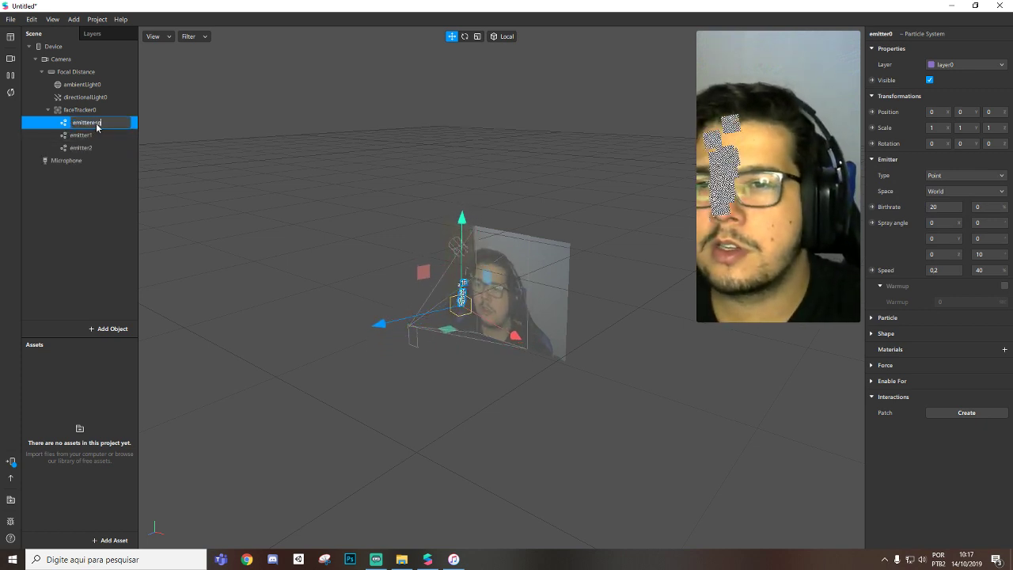
click(93, 134)
right_click(93, 135)
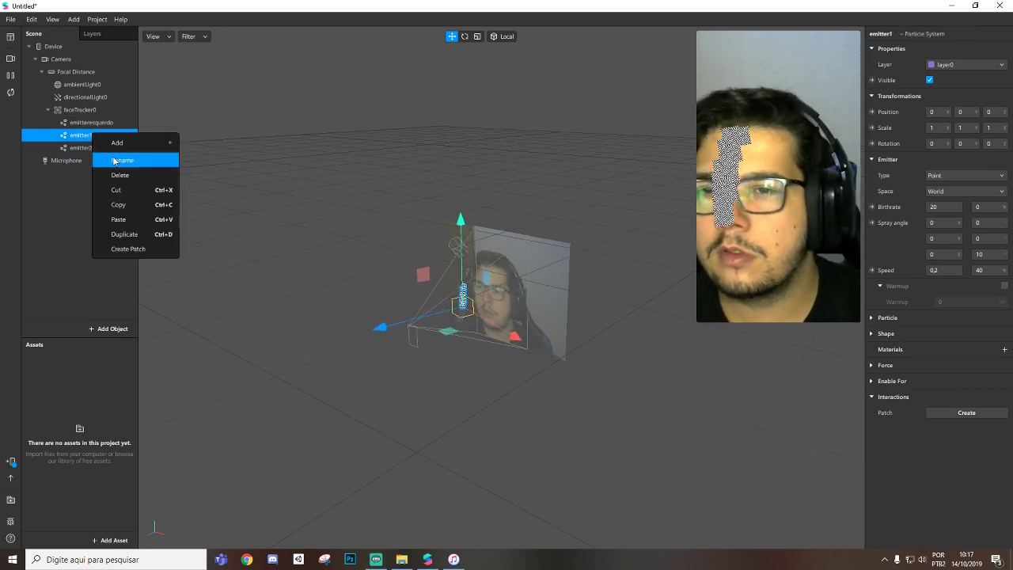
click(114, 161)
key(End)
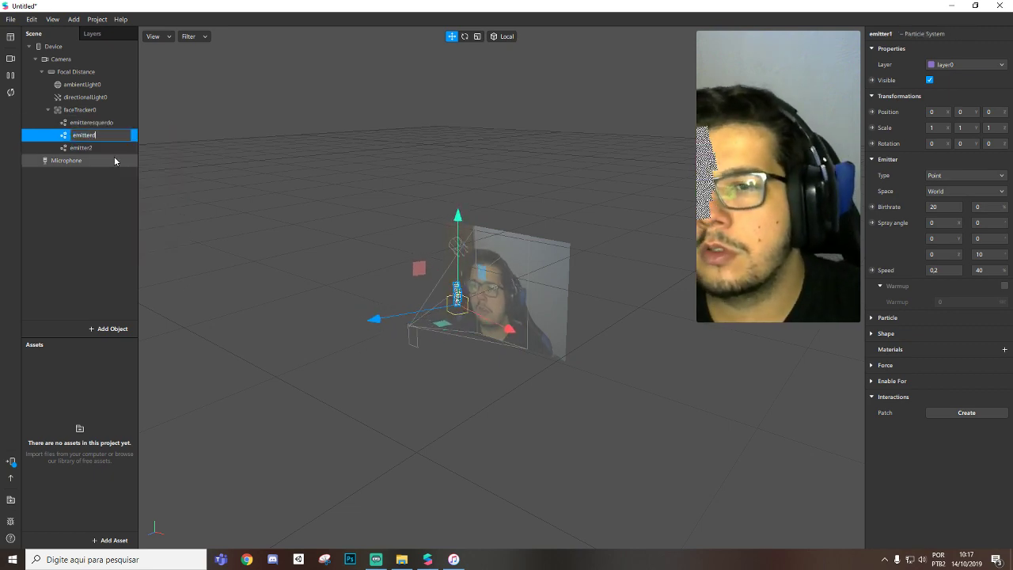
Rename emitter2 as emitterboca.
click(82, 147)
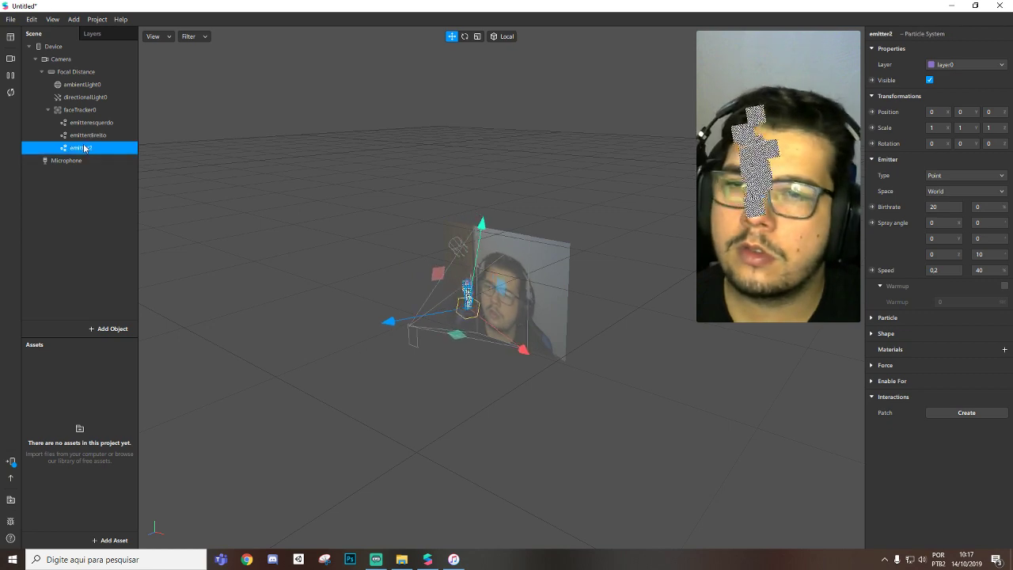
right_click(82, 147)
click(122, 168)
key(End)
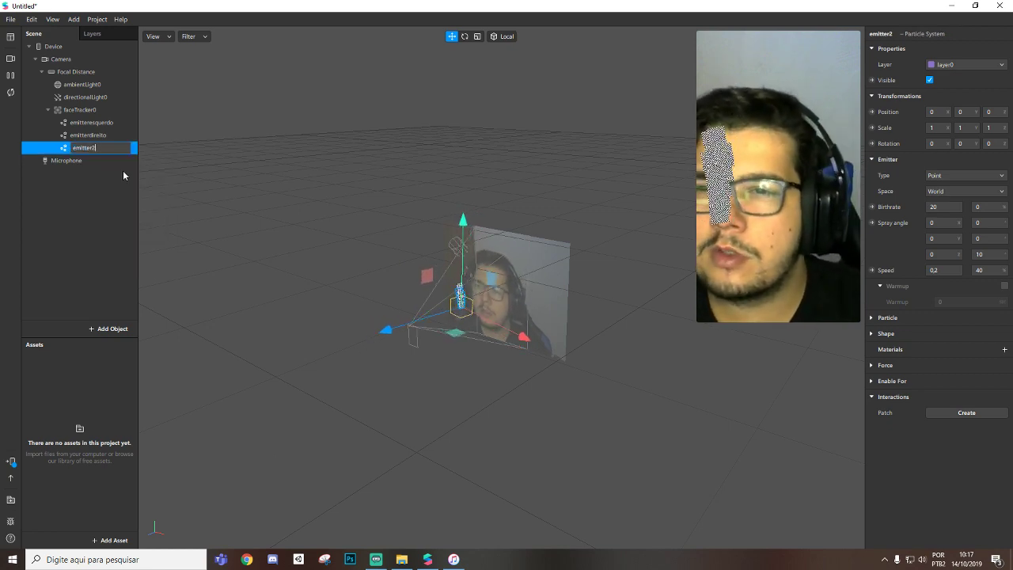
Set the Z rotation of emitteresquerdo to 90 and of emitterdireito to -90.
click(99, 124)
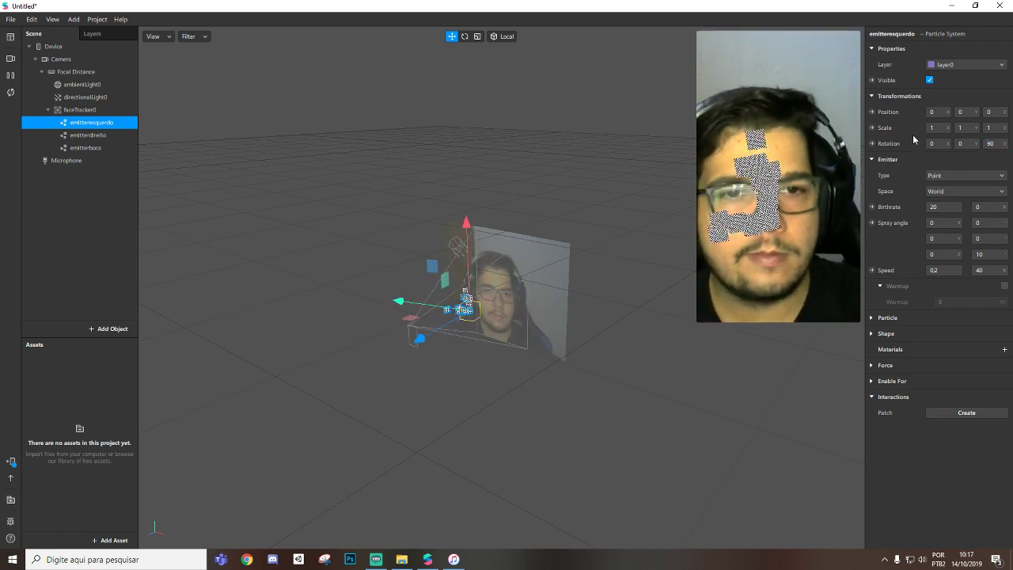
click(102, 136)
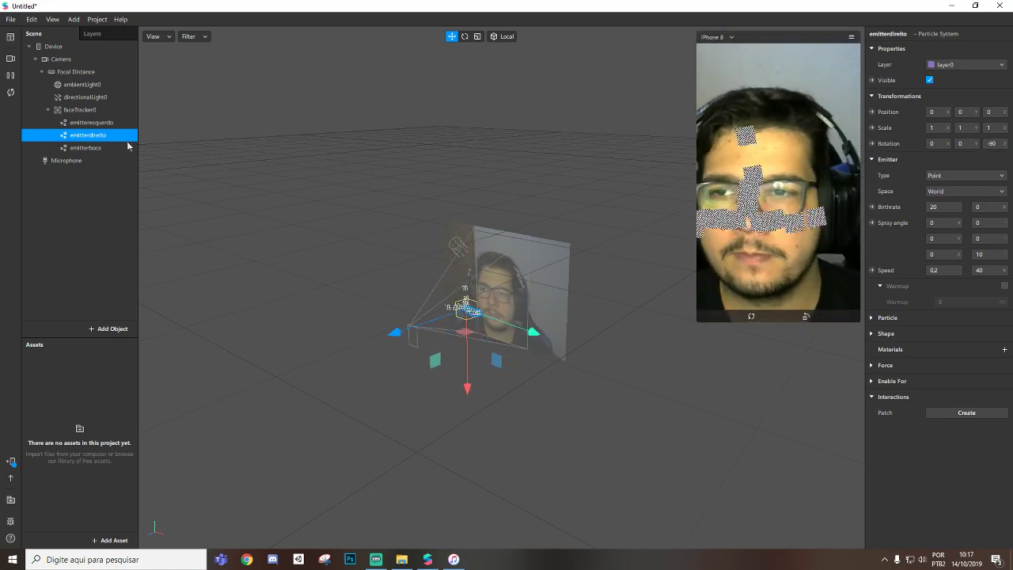
Set emitterboca's Z rotation to 180 and its Y position to -0,05.
click(104, 148)
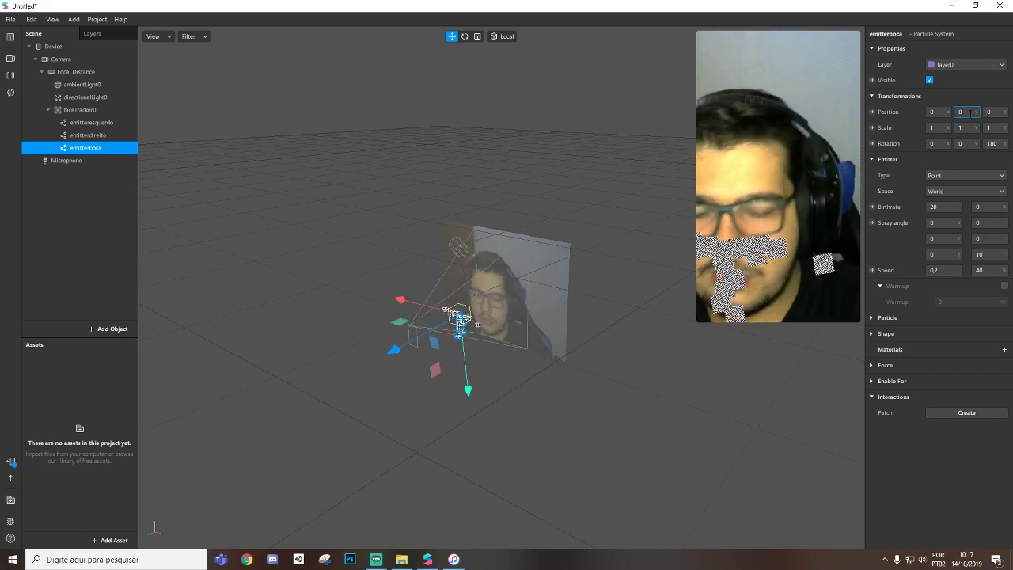
click(970, 113)
text(0.04)
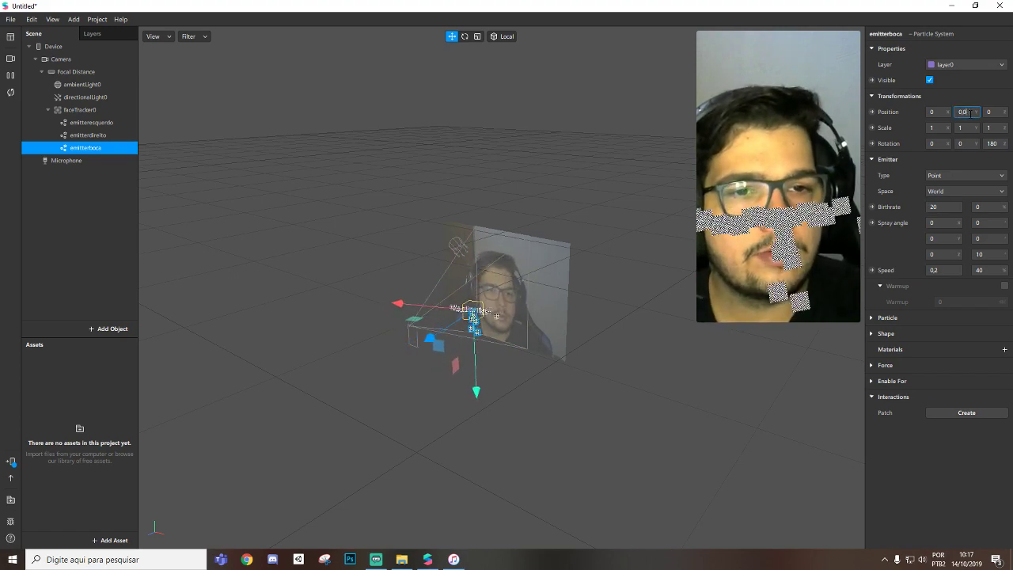
text(5)
key(Return)
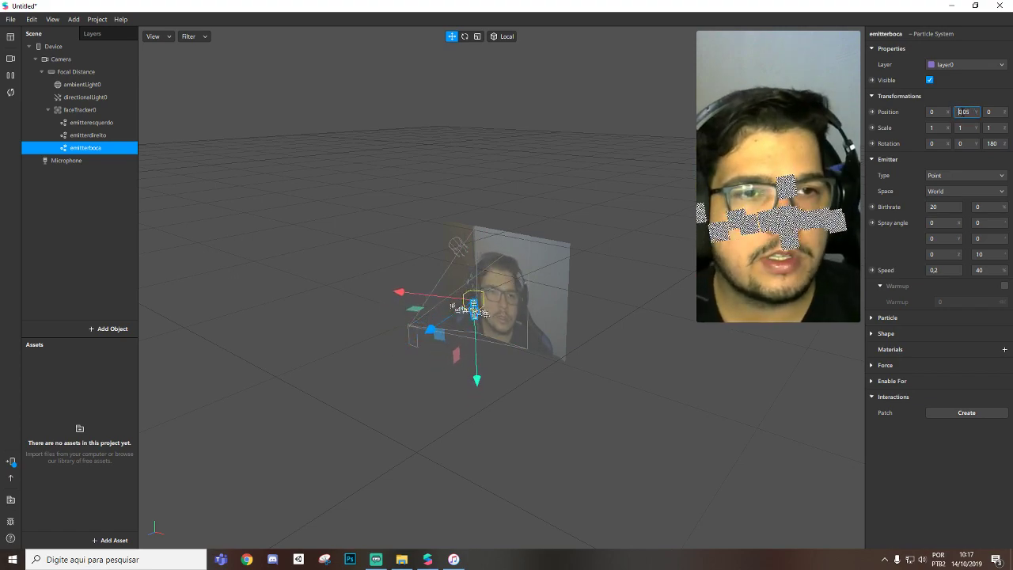
text(-)
key(Return)
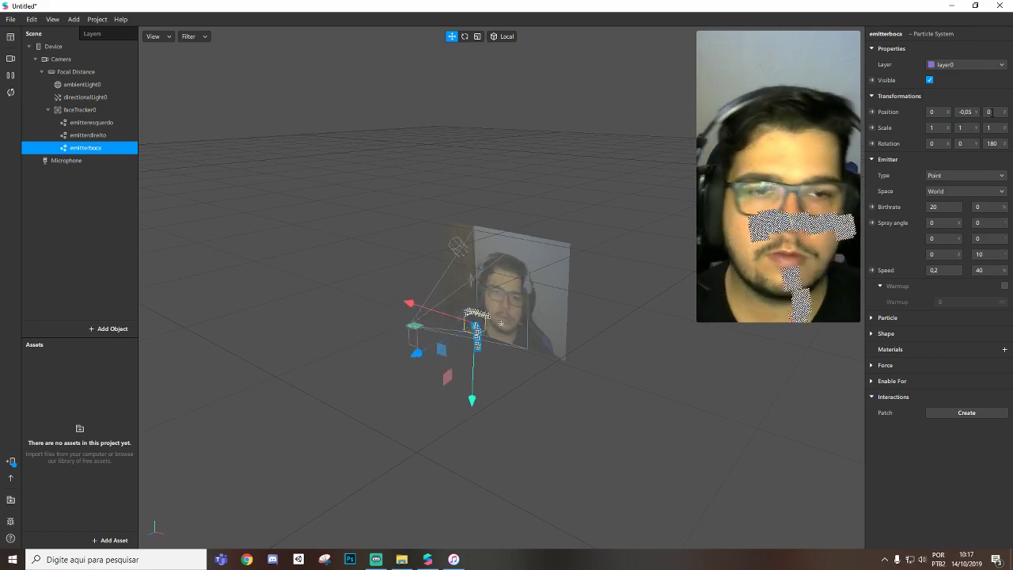
Position emitteresquerdo at X -0,04 and Y 0,03.
click(85, 123)
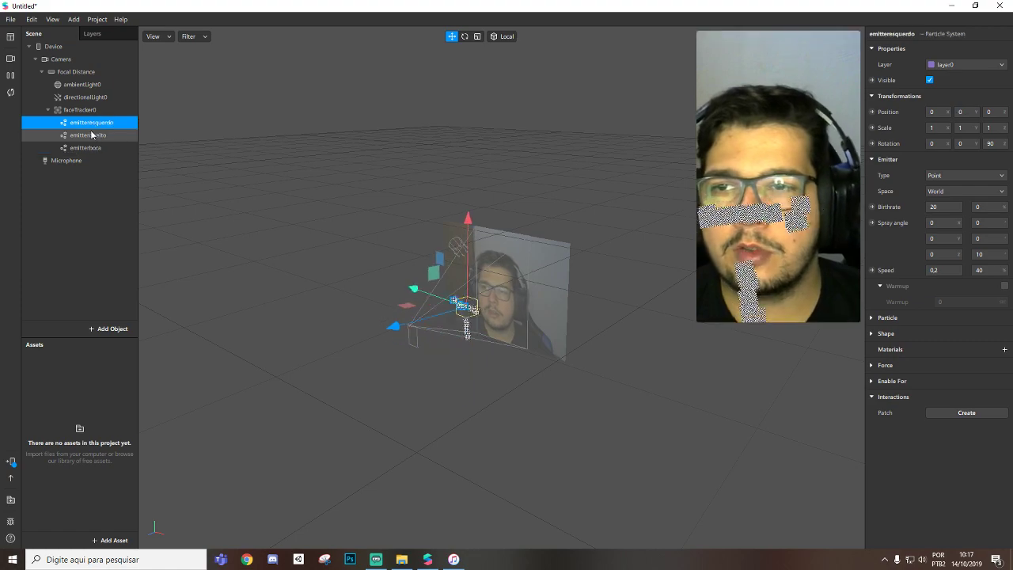
ctrl+click(92, 135)
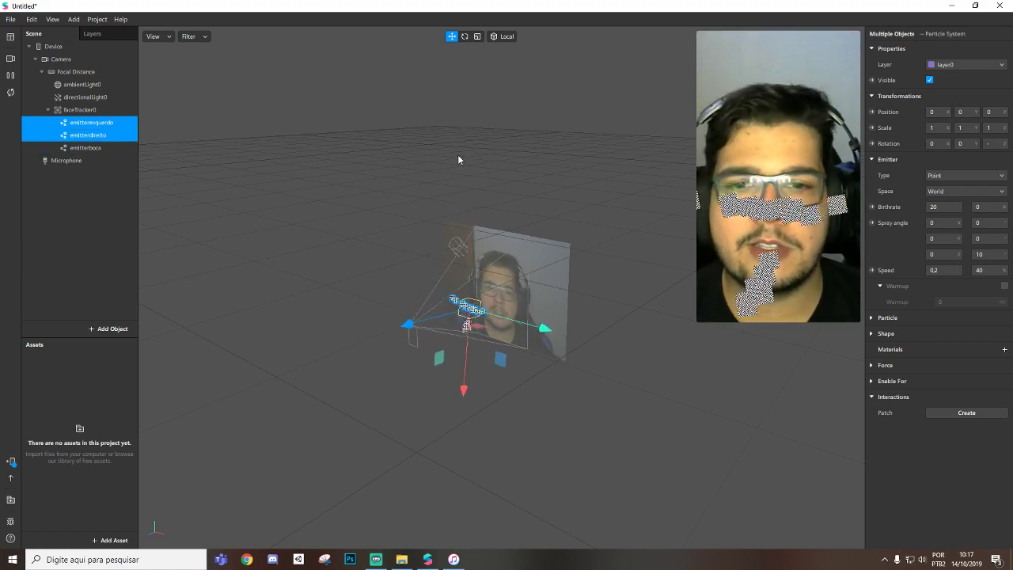
scroll(585, 309, up, 5)
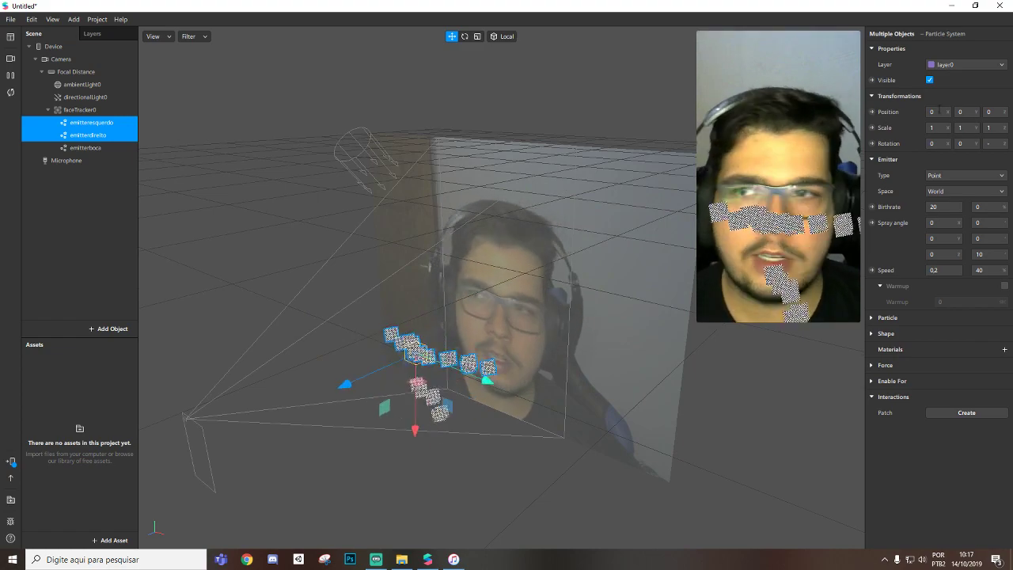
click(112, 123)
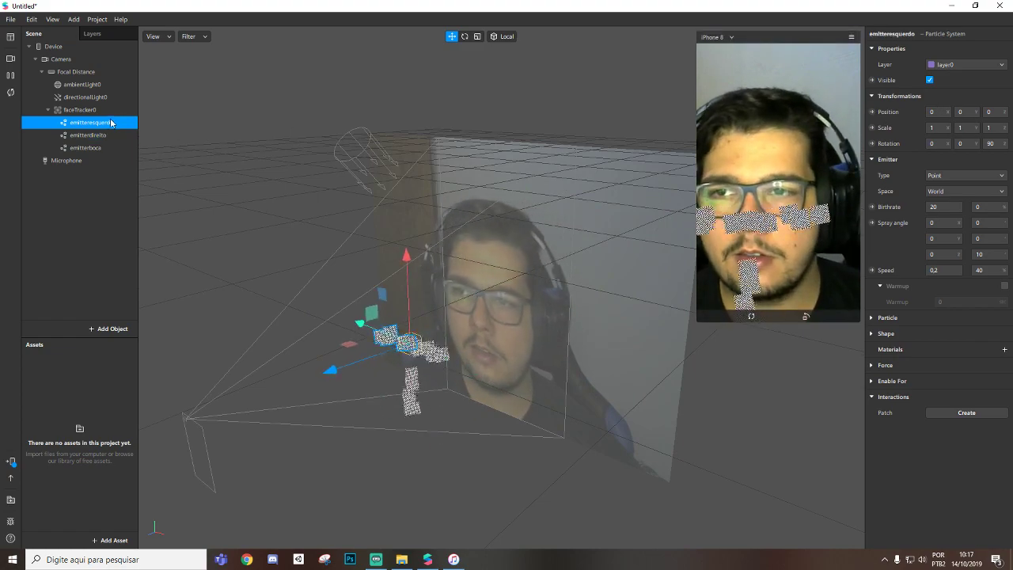
click(941, 113)
text(-0.04)
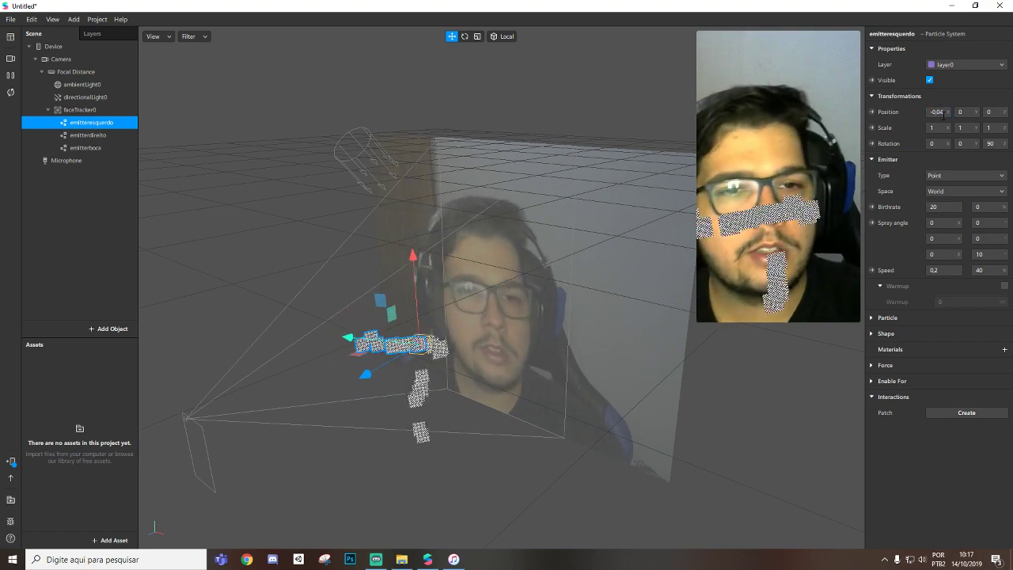
key(Tab)
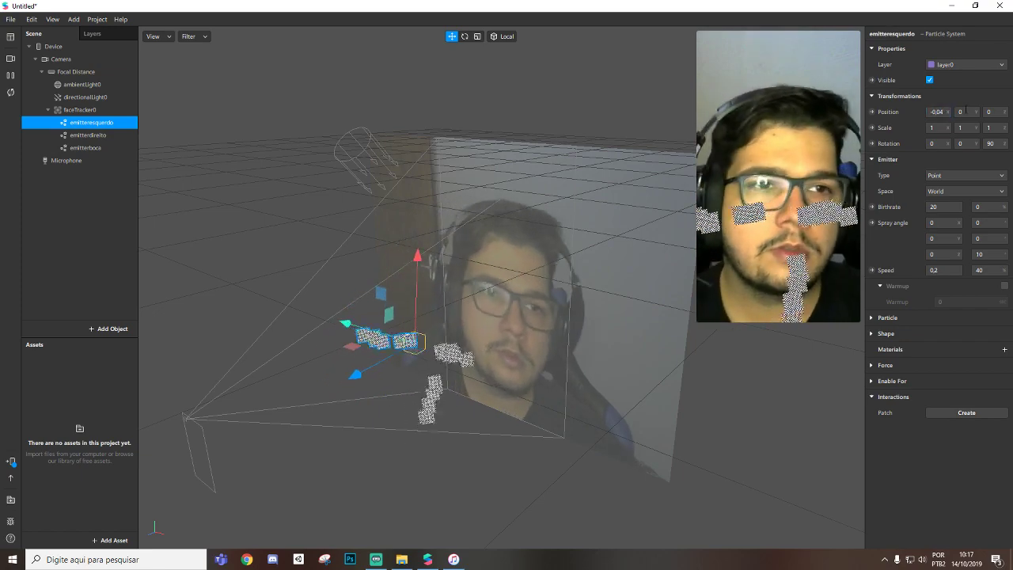
text(0.04)
key(Return)
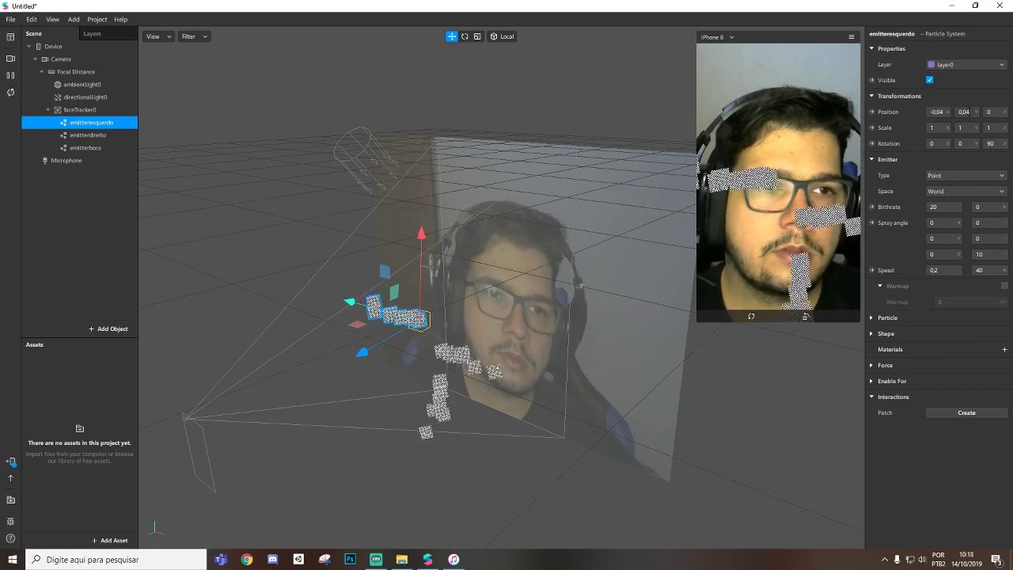
key(Down)
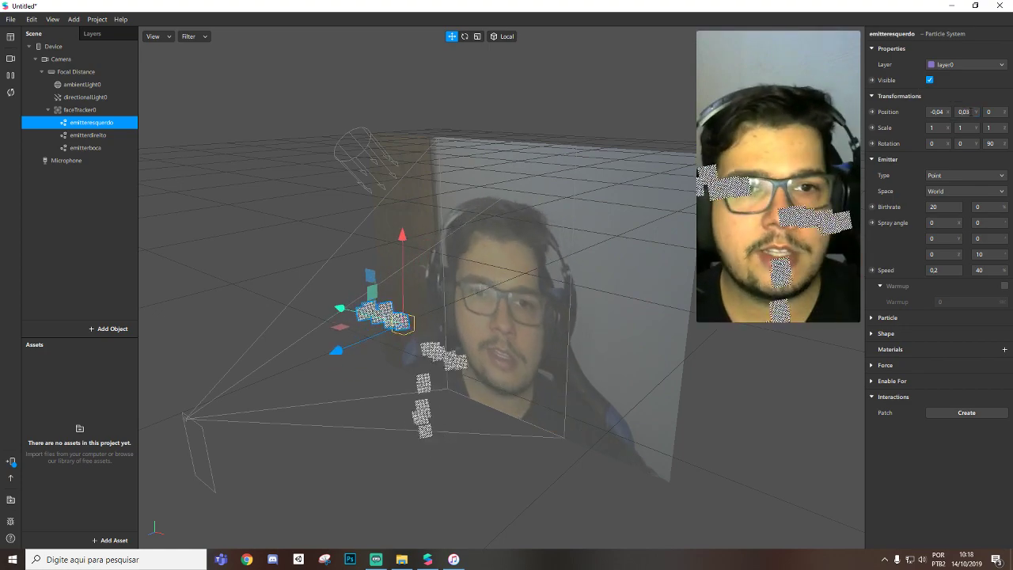
Create position patches for both emitteresquerdo and emitterdireito in the Patch Editor.
ctrl+click(95, 135)
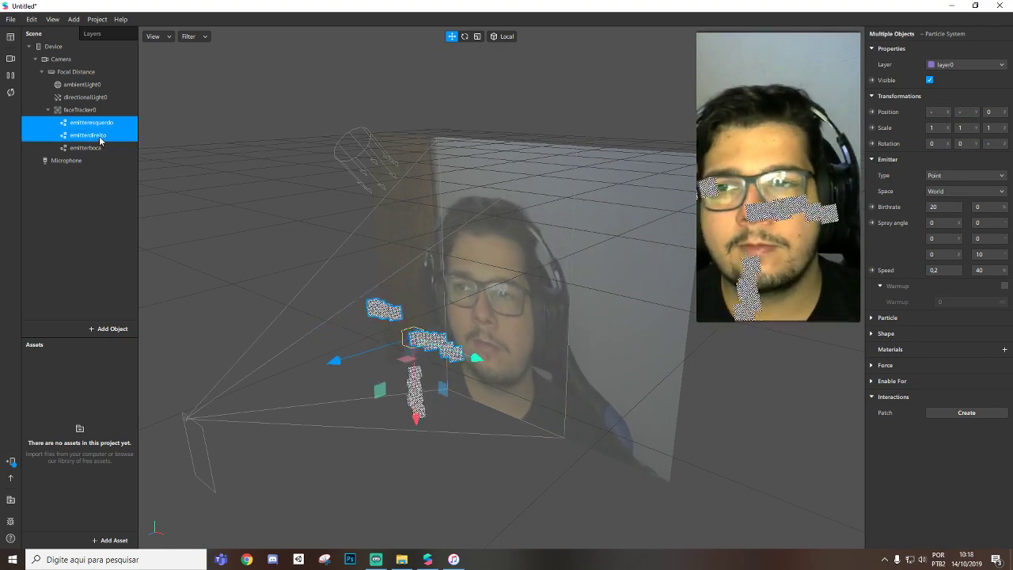
click(871, 112)
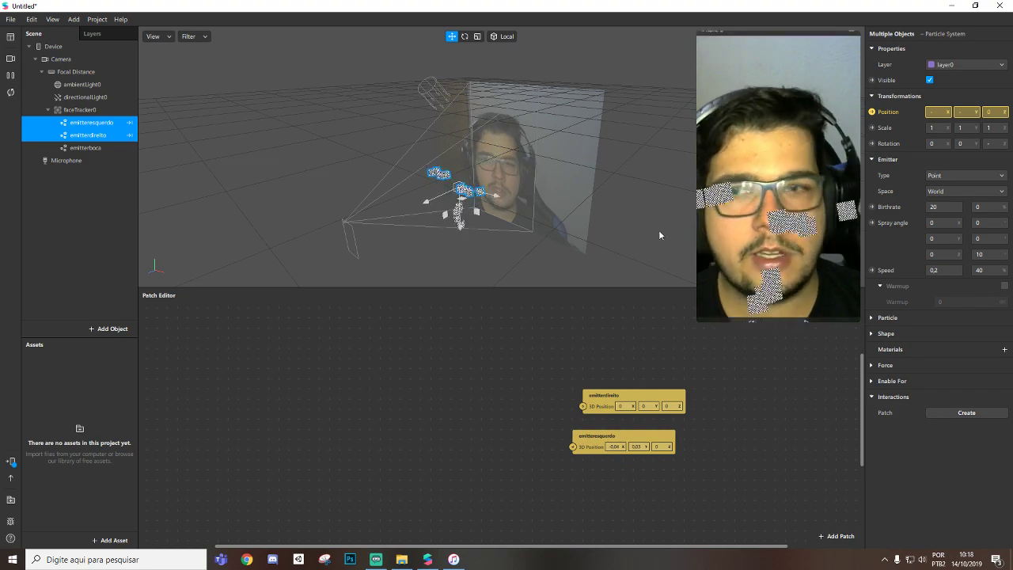
click(80, 109)
click(961, 223)
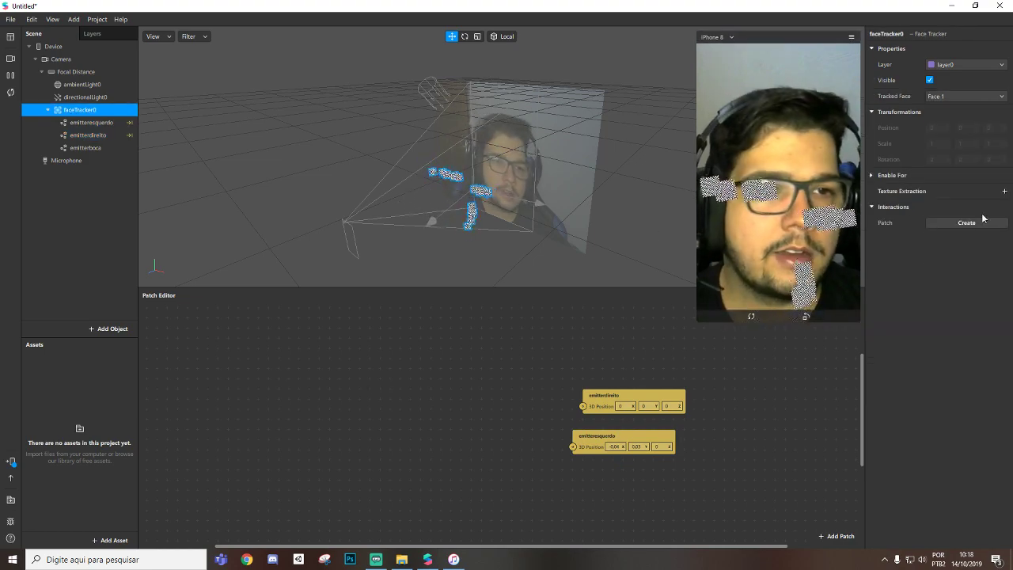
click(973, 371)
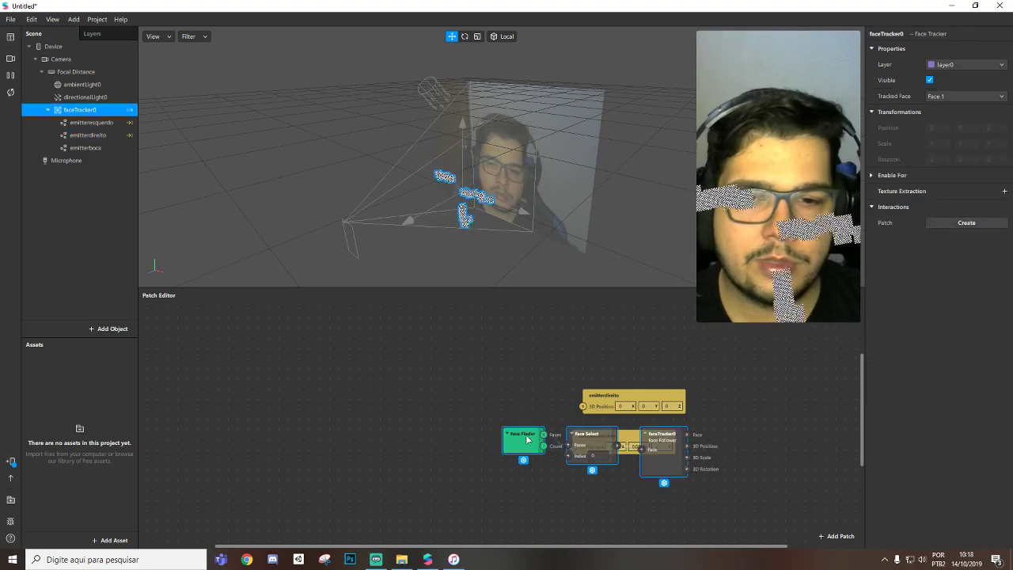
drag(526, 439, 283, 369)
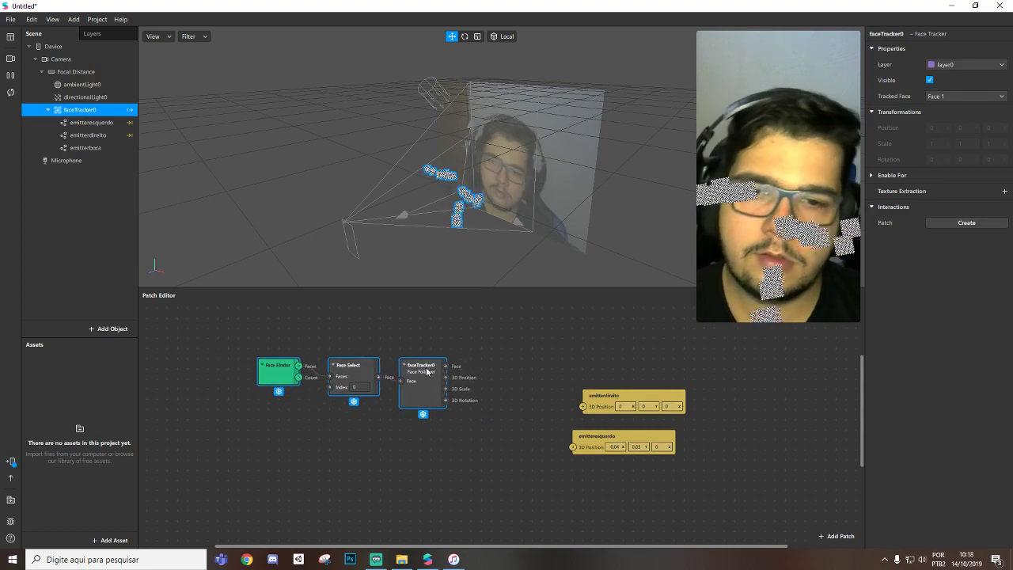
key(Delete)
Create a producer patch from faceTracker0 and delete its Face Follower patch, keeping Face Finder and Face Select.
click(967, 222)
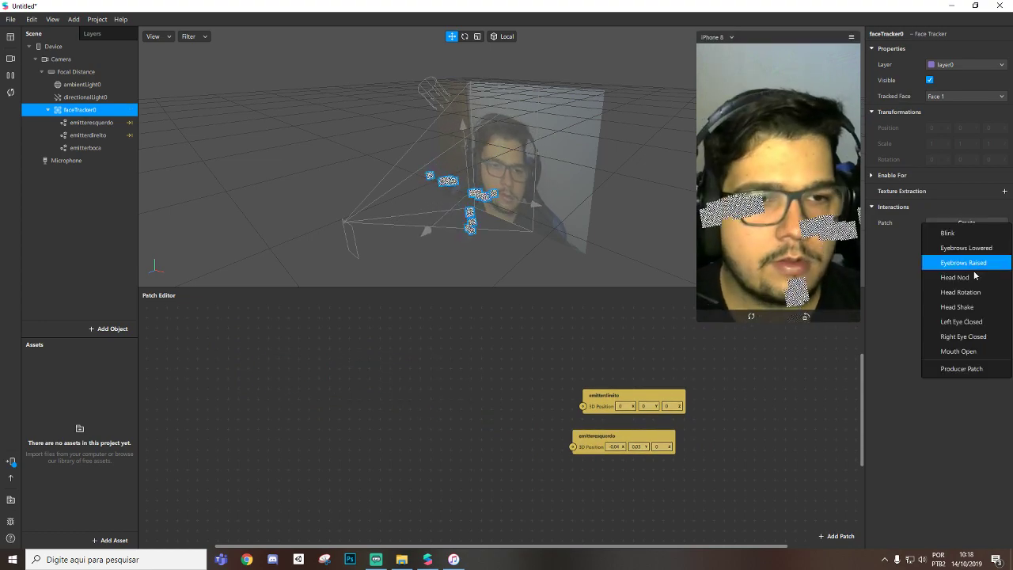
click(962, 368)
drag(528, 445, 274, 355)
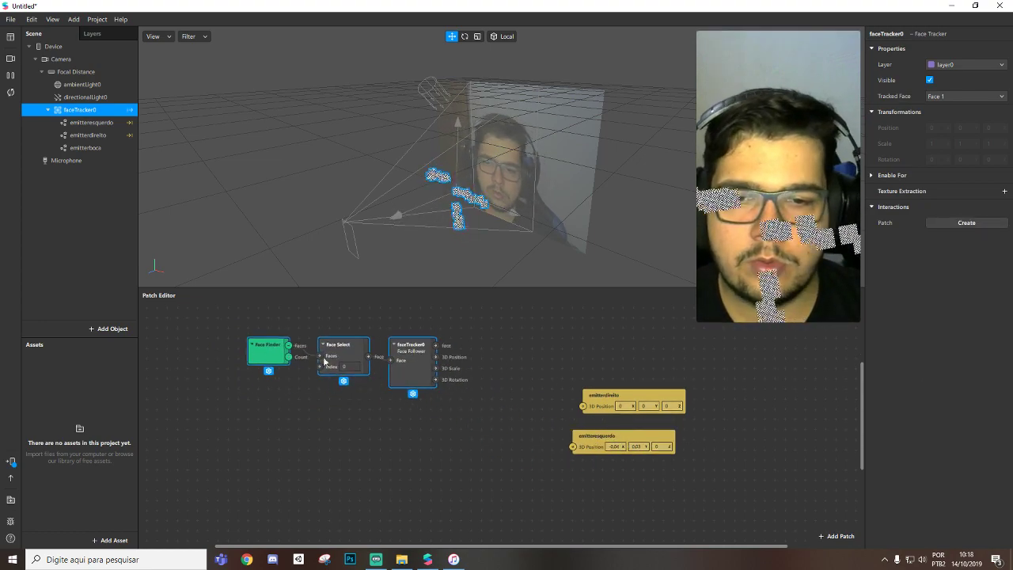
click(426, 354)
key(Delete)
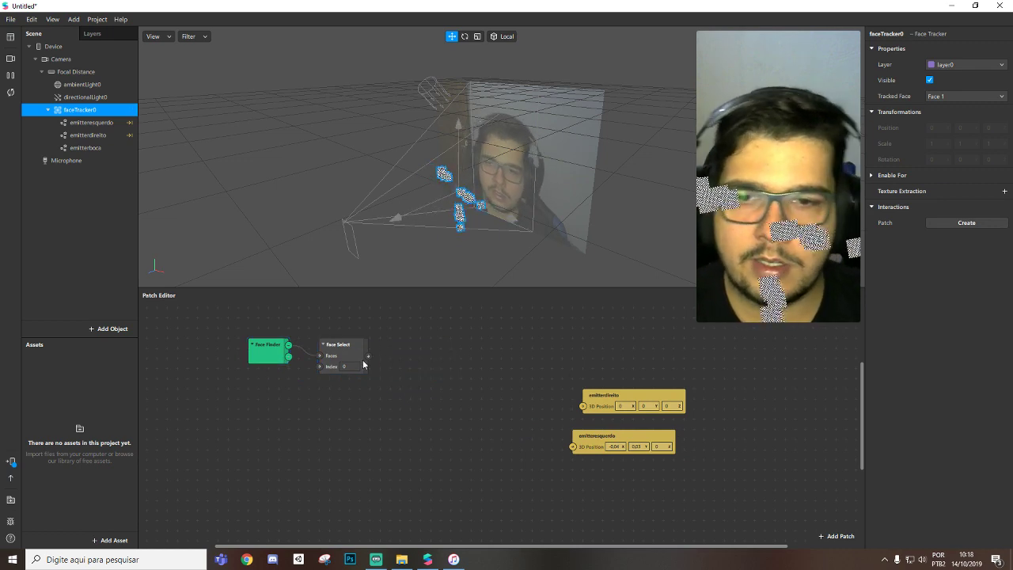
drag(368, 356, 433, 380)
text(left)
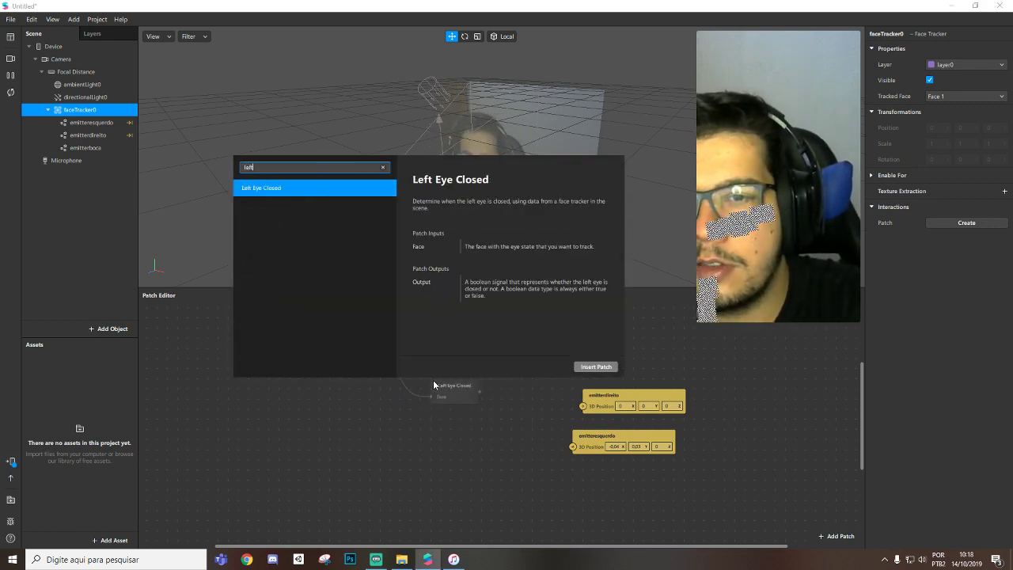
key(Return)
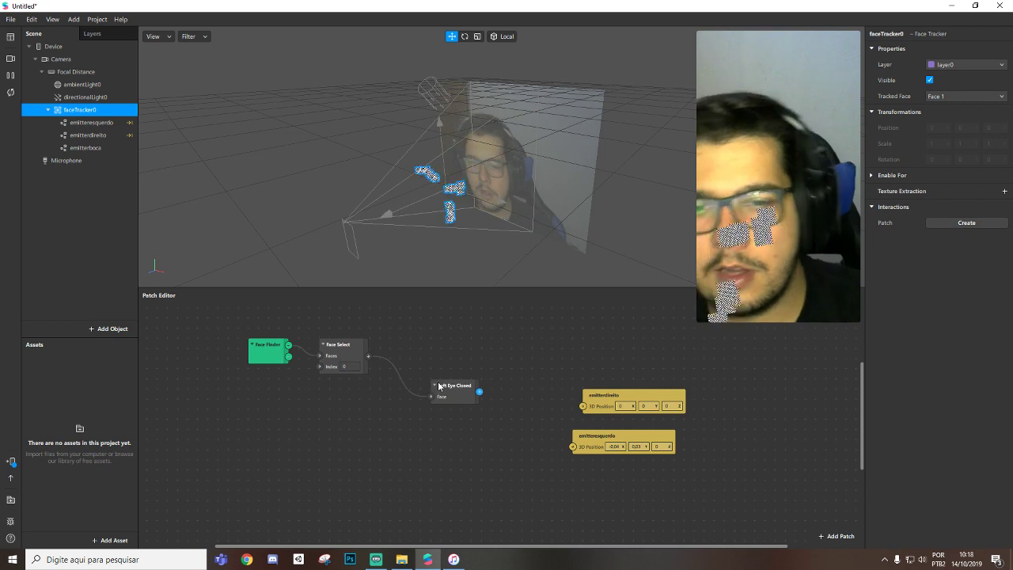
drag(390, 411, 428, 445)
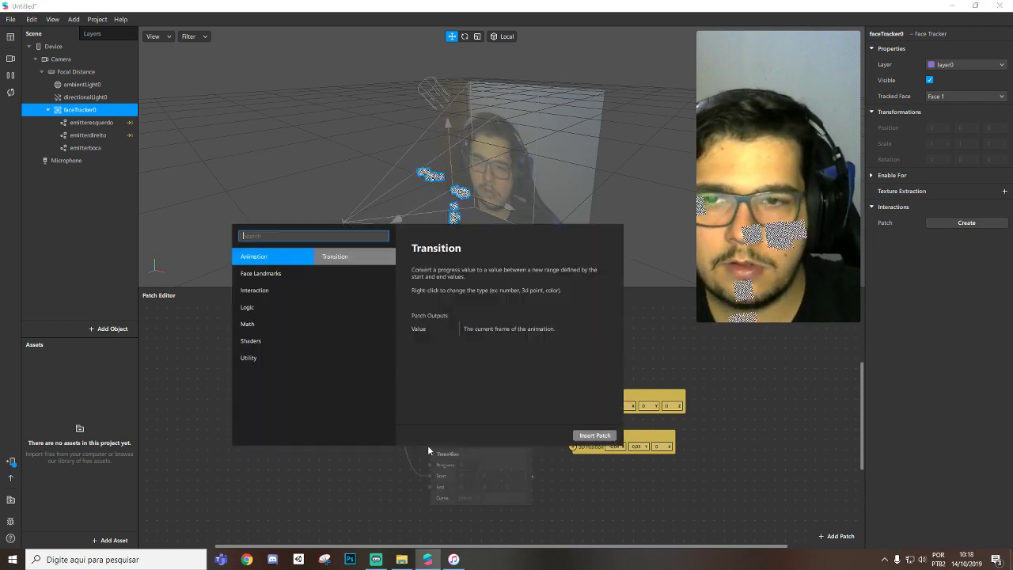
key(Escape)
click(452, 395)
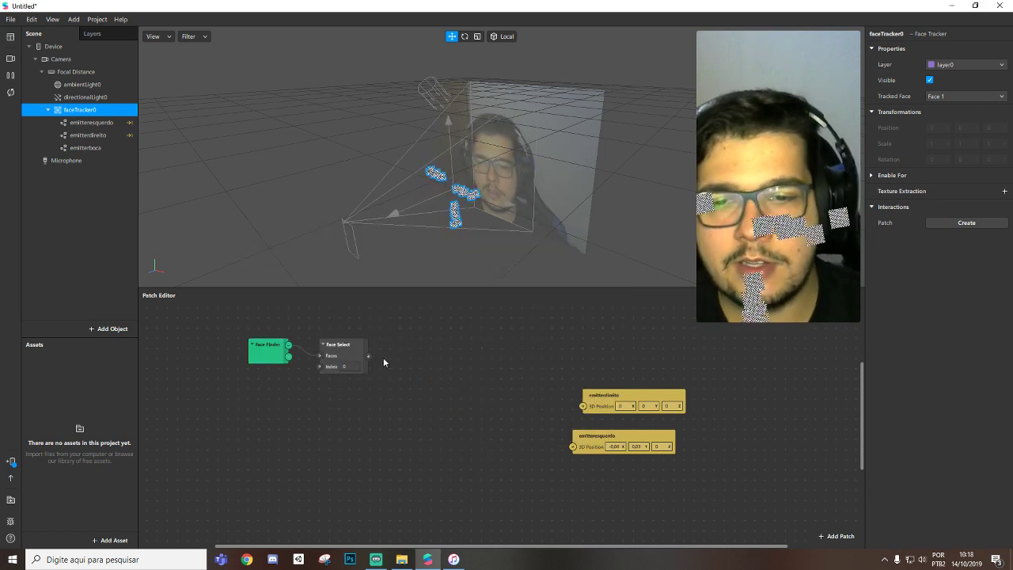
Add an Eyelid patch connected to the Face Select output and arrange the two emitter position patches beside it.
drag(417, 396, 417, 393)
text(eyel)
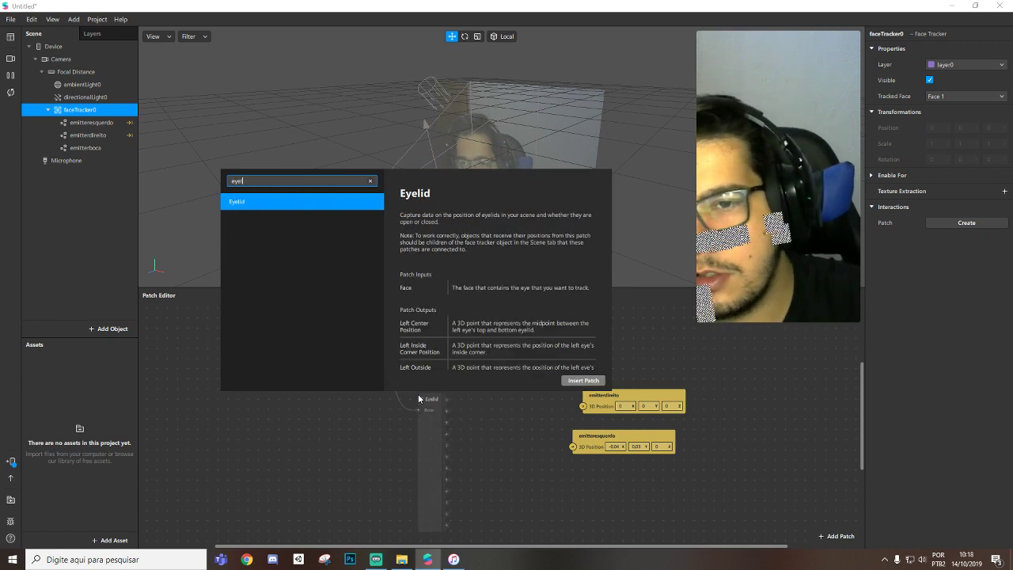
key(Return)
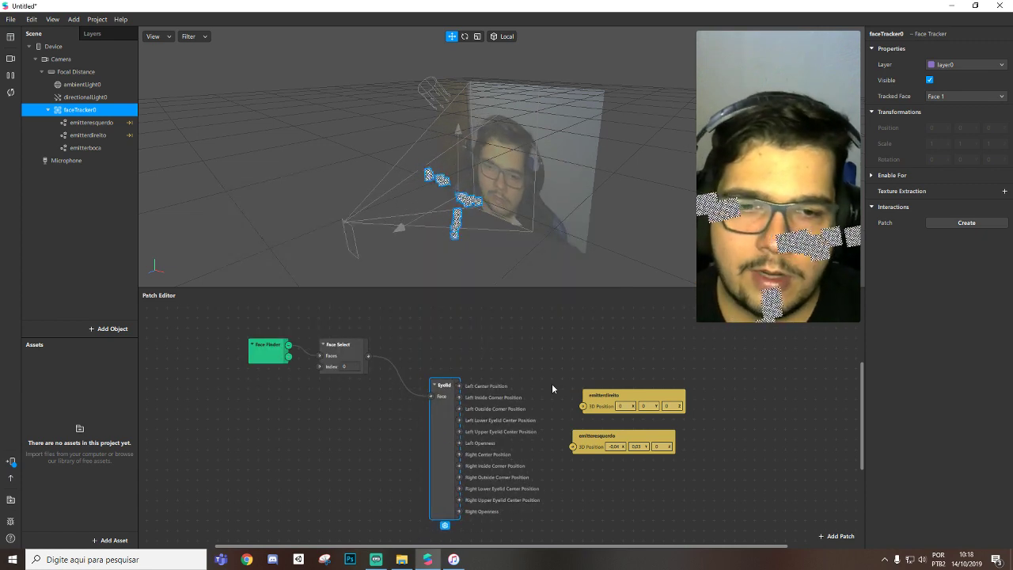
drag(631, 396, 611, 491)
click(440, 425)
drag(620, 443, 620, 433)
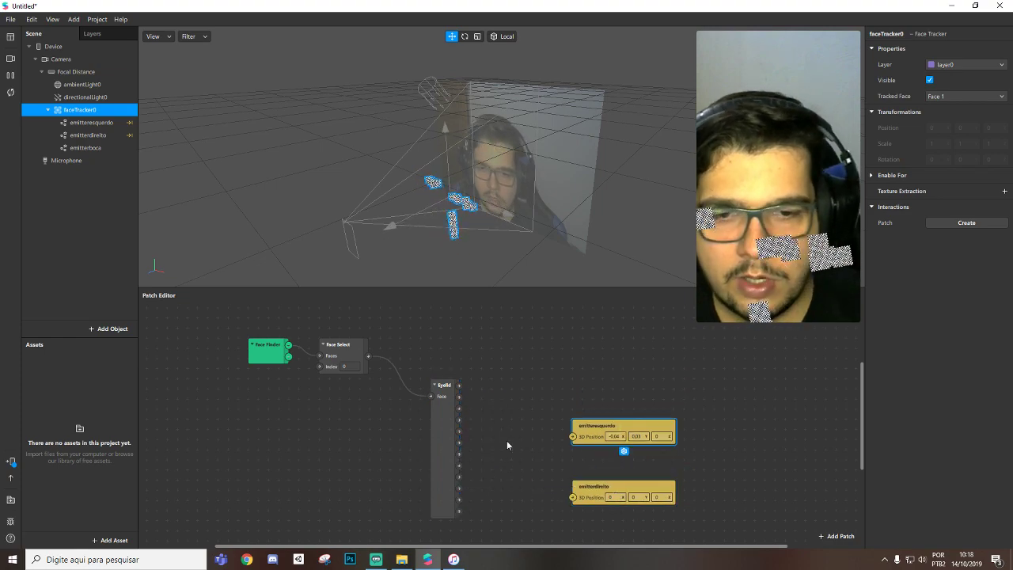
Connect Left Outside Corner Position to emitteresquerdo's 3D Position and Right Outside Corner Position to emitterdireito's 3D Position.
click(440, 451)
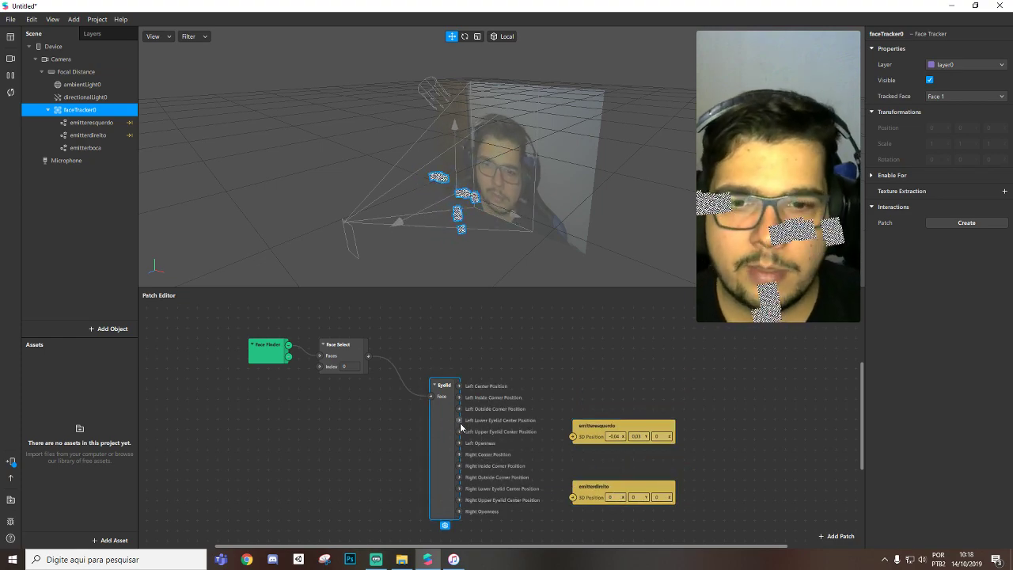
drag(557, 437, 613, 386)
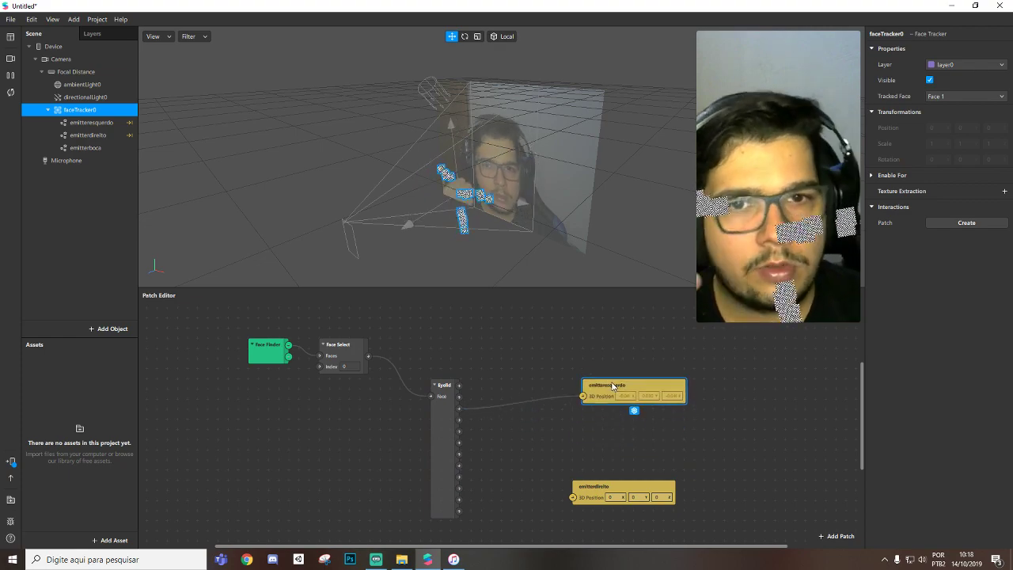
drag(431, 427, 441, 417)
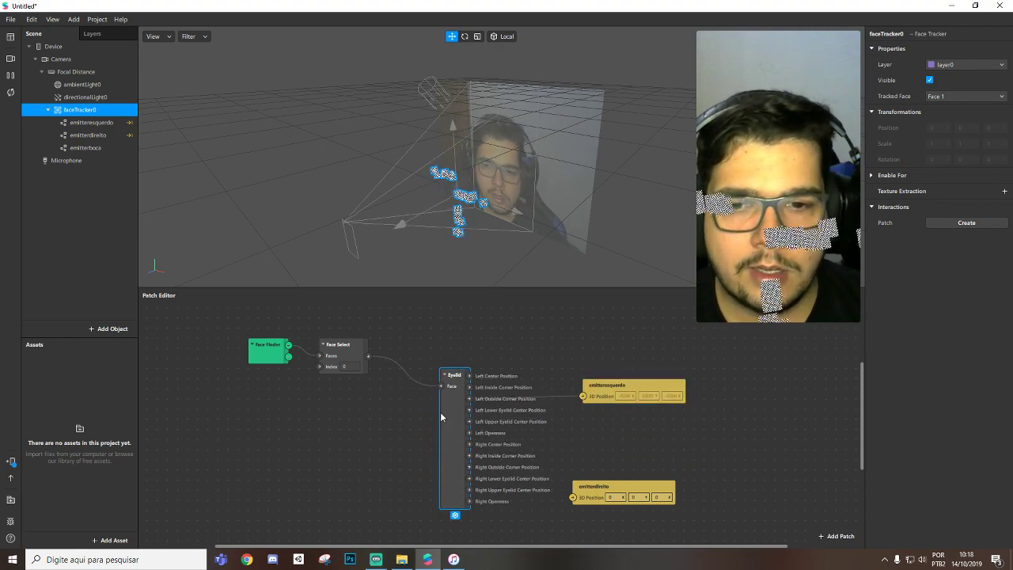
drag(609, 485, 620, 475)
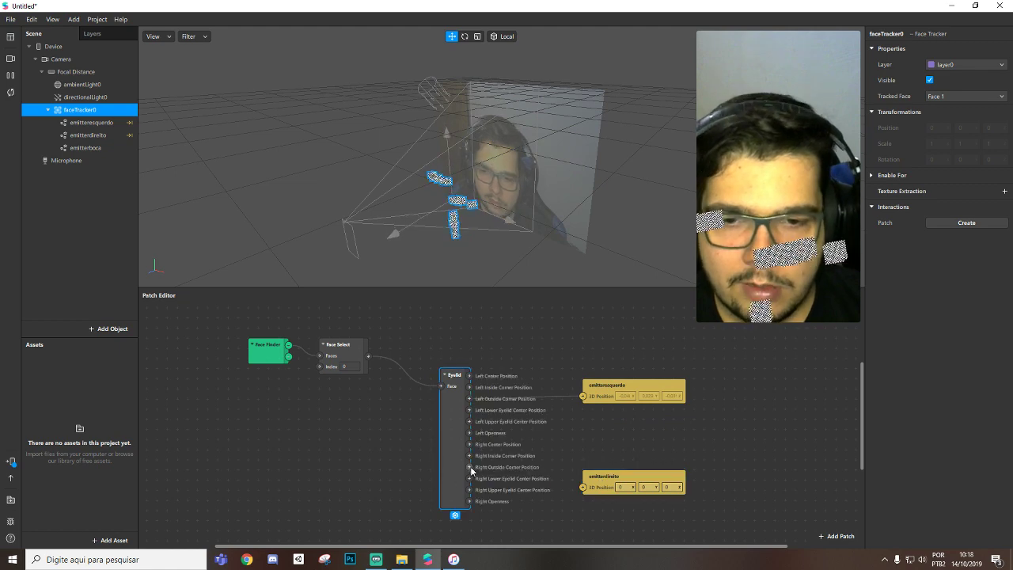
drag(470, 468, 553, 489)
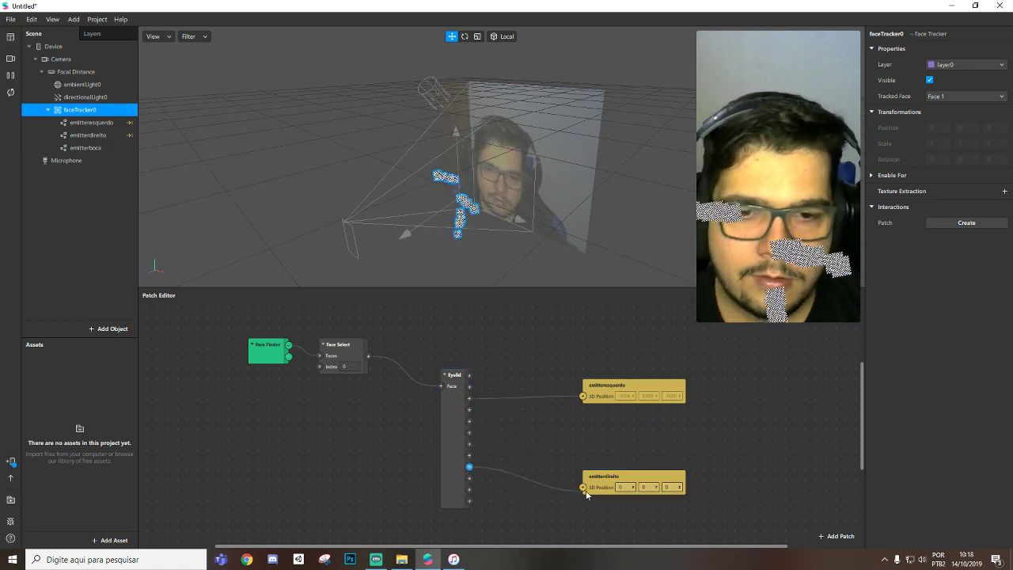
Tidy the Eyelid and emitter patches, group them as "Position eye particle" and move the group below Face Select.
drag(445, 452, 424, 452)
drag(605, 475, 622, 444)
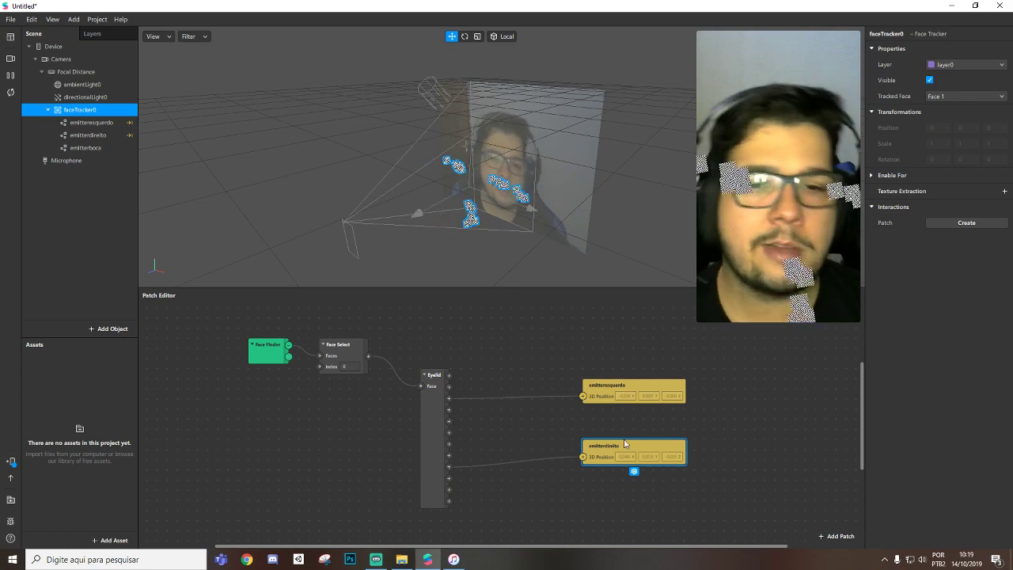
drag(614, 448, 605, 438)
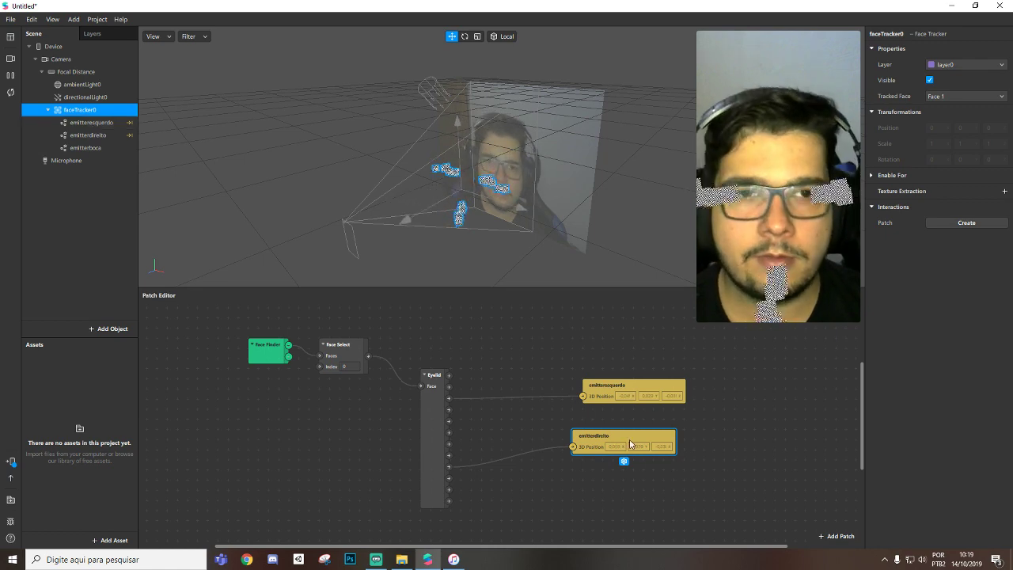
drag(631, 445, 650, 448)
drag(718, 369, 400, 491)
right_click(438, 430)
click(491, 452)
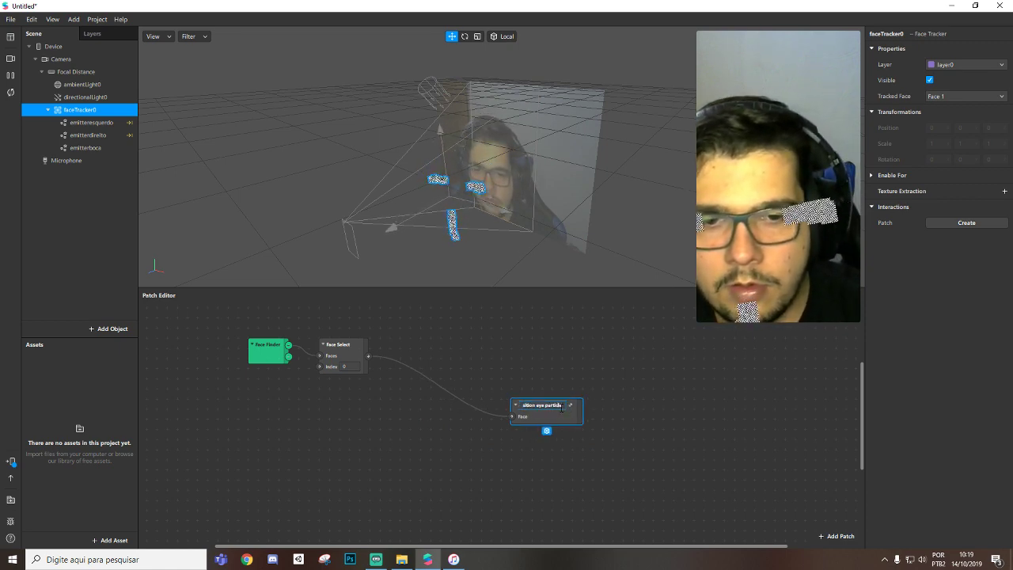
drag(531, 427, 397, 544)
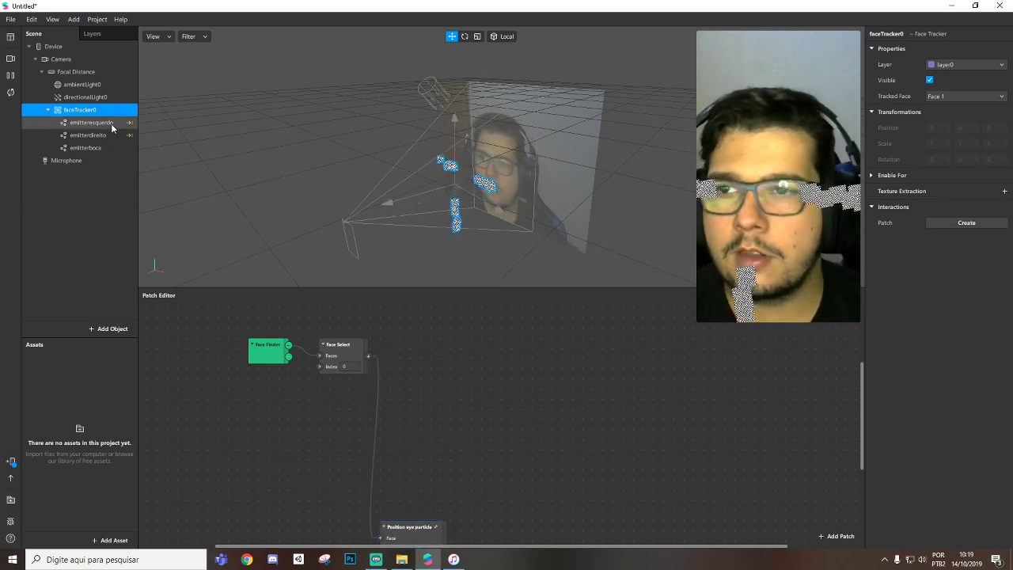
Create a new material with a duplicate of it, and rename the first material as materialolhos.
click(112, 540)
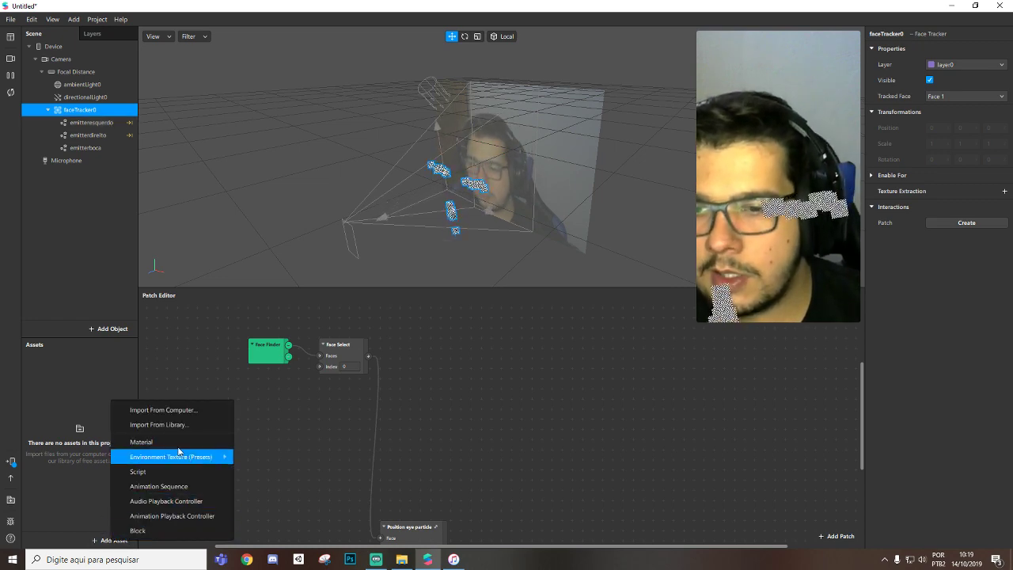
click(192, 438)
click(91, 386)
click(87, 371)
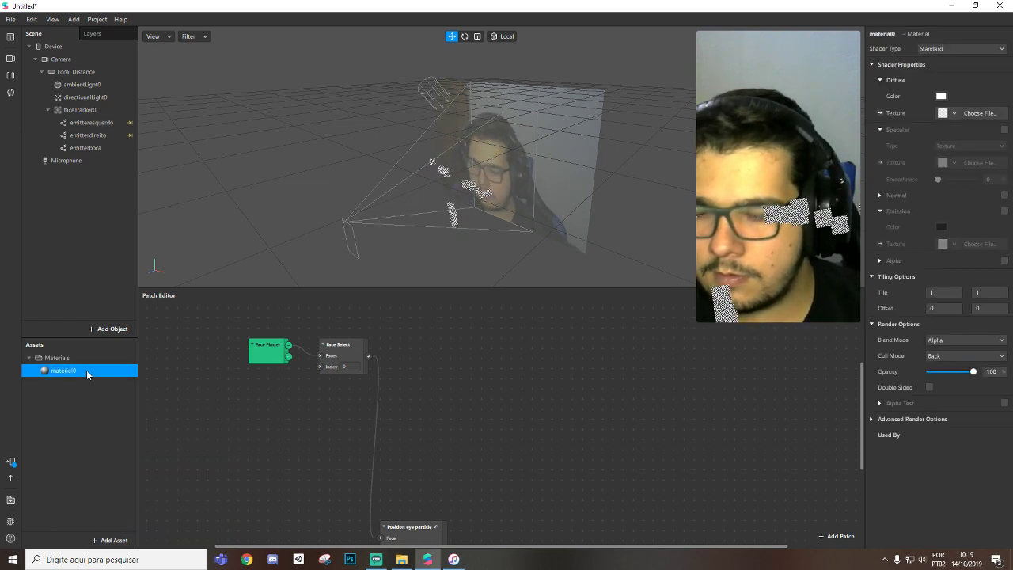
key(ctrl+d)
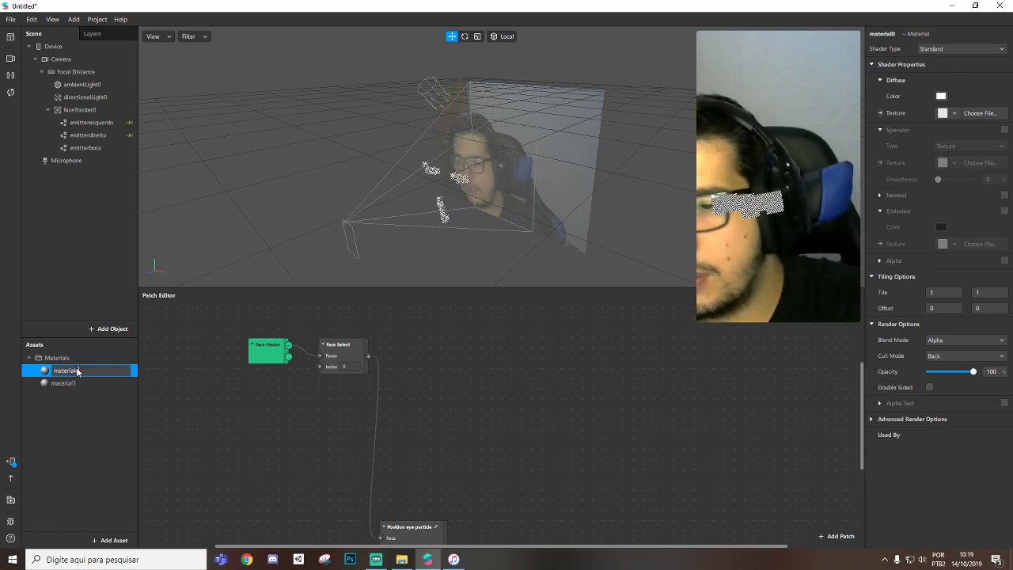
Rename the second material as materialboca.
click(68, 383)
right_click(68, 383)
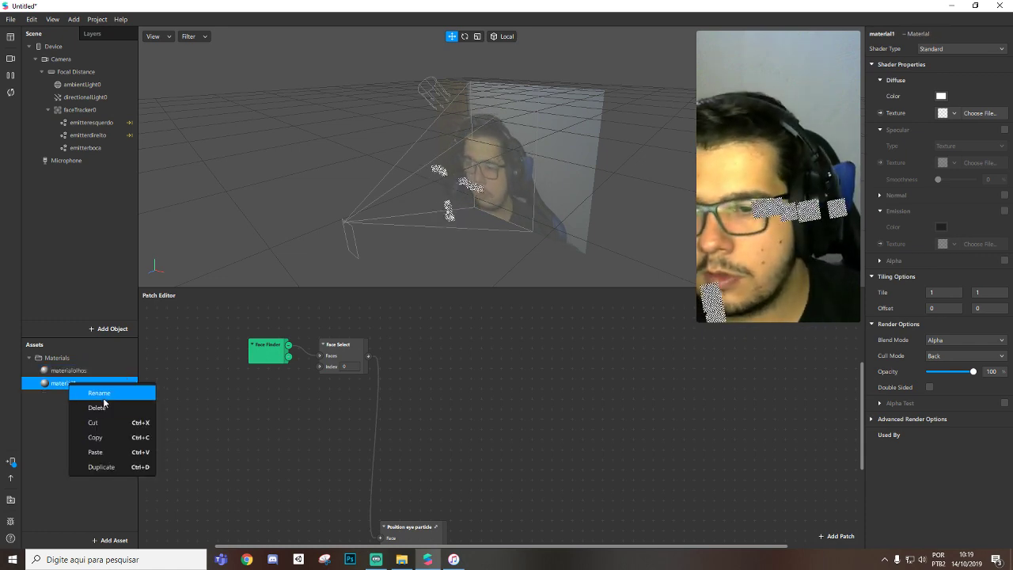
click(107, 398)
key(End)
text(boc)
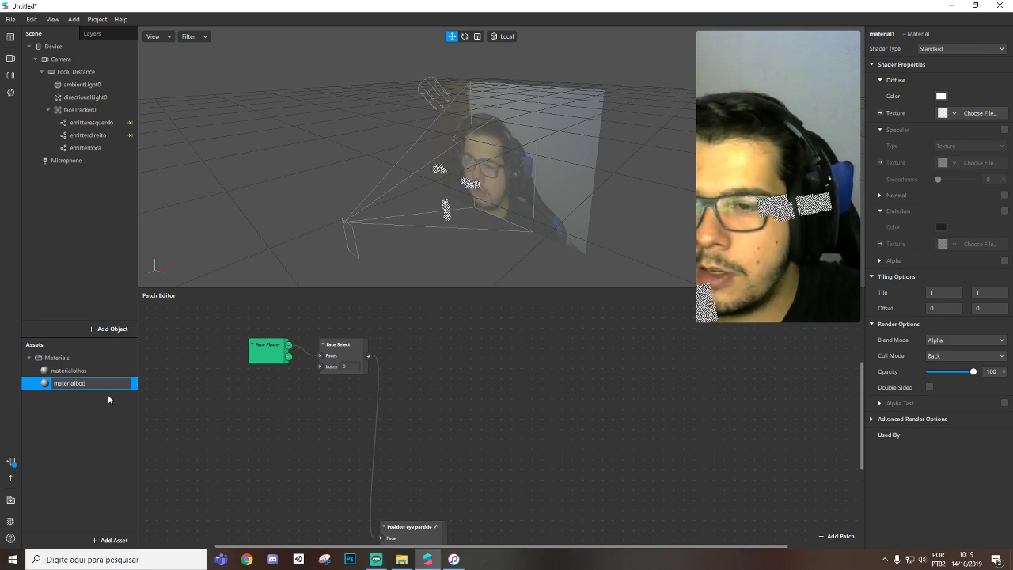
text(a)
key(Return)
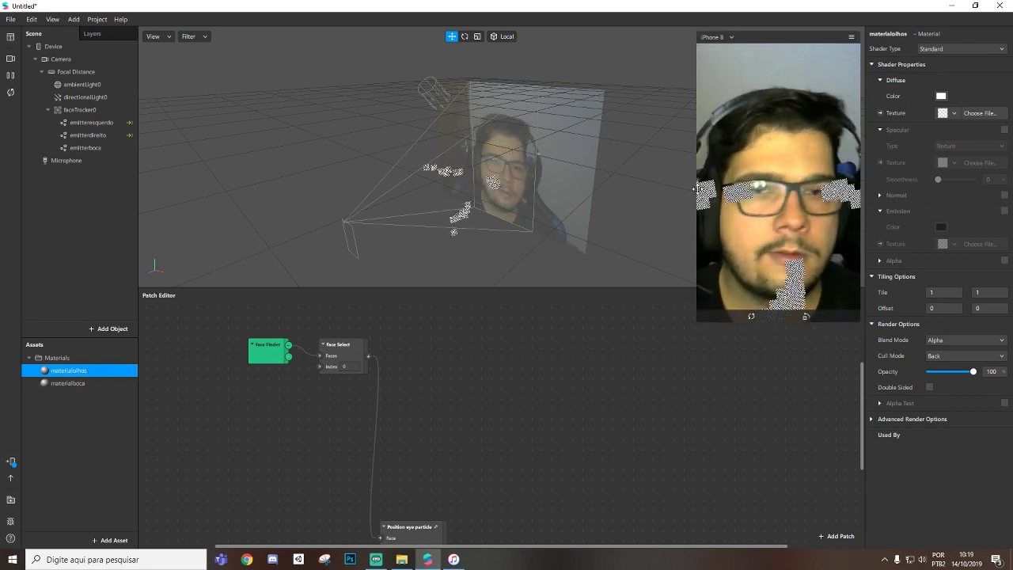
Set the shader type of both materialolhos and materialboca to Flat and enable Alpha Test for them.
shift+click(120, 382)
click(978, 51)
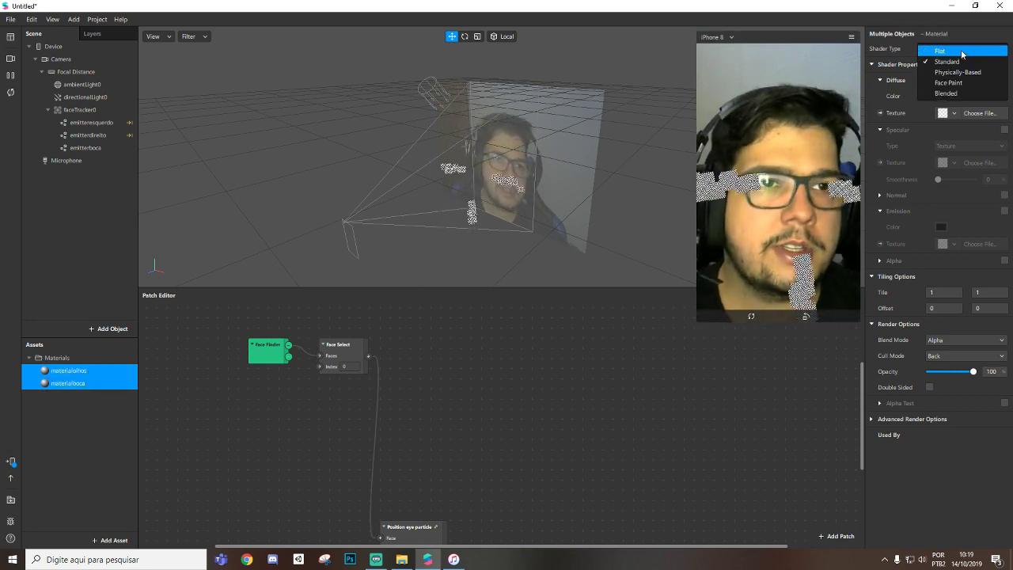
click(960, 50)
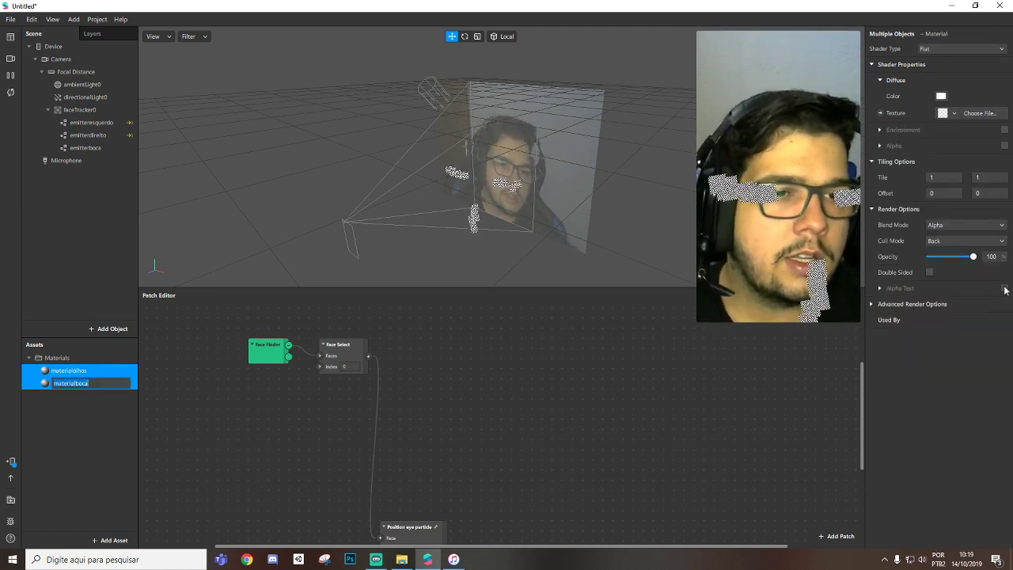
click(911, 288)
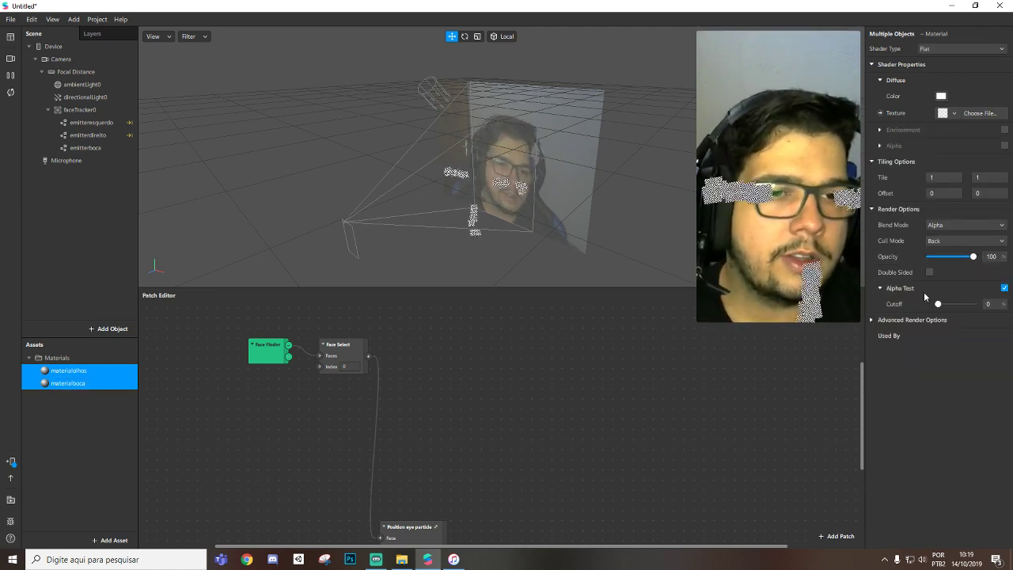
Turn off the depth test and depth writing in the advanced render options of both materials.
click(871, 320)
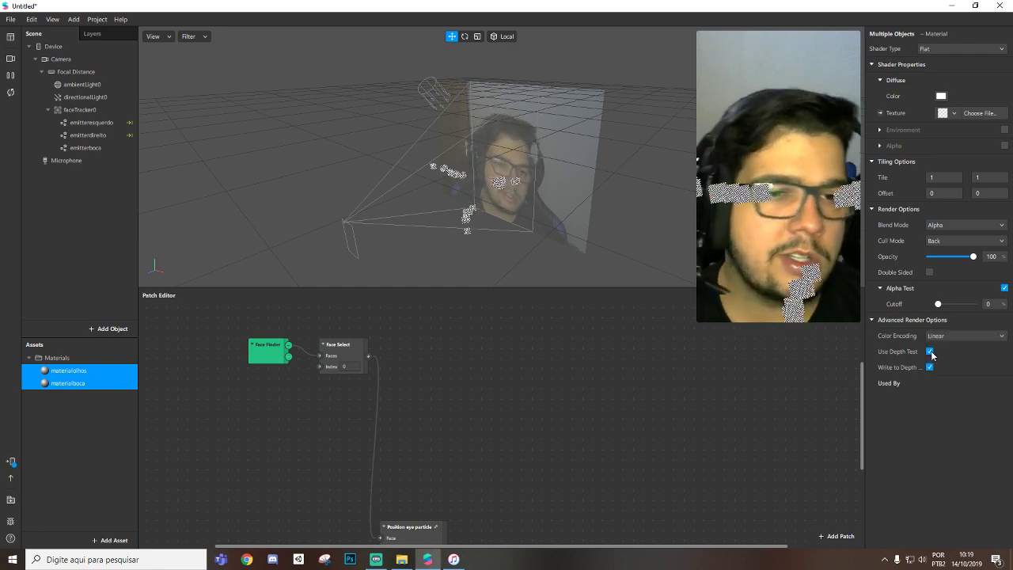
click(929, 352)
click(930, 367)
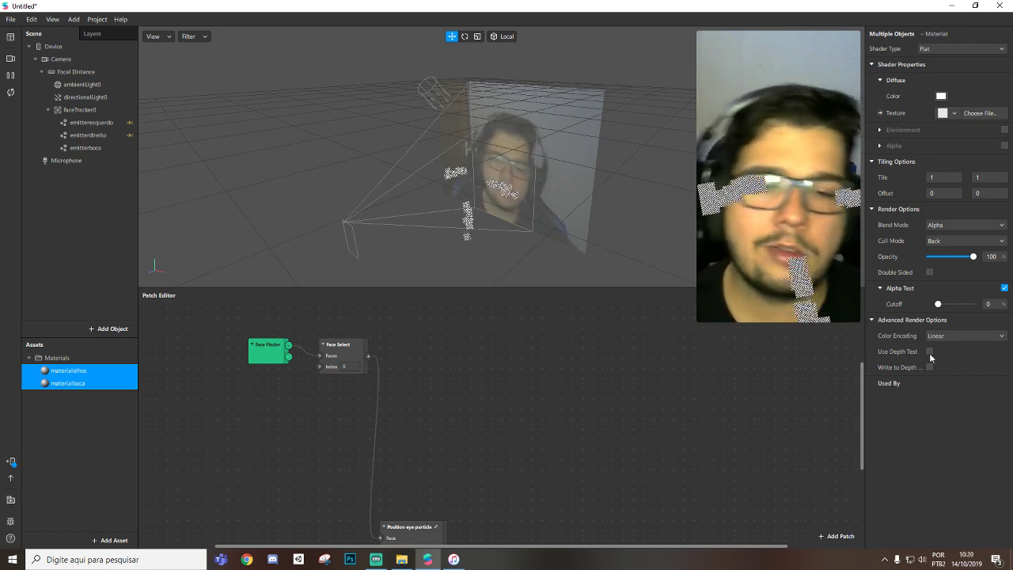
click(894, 320)
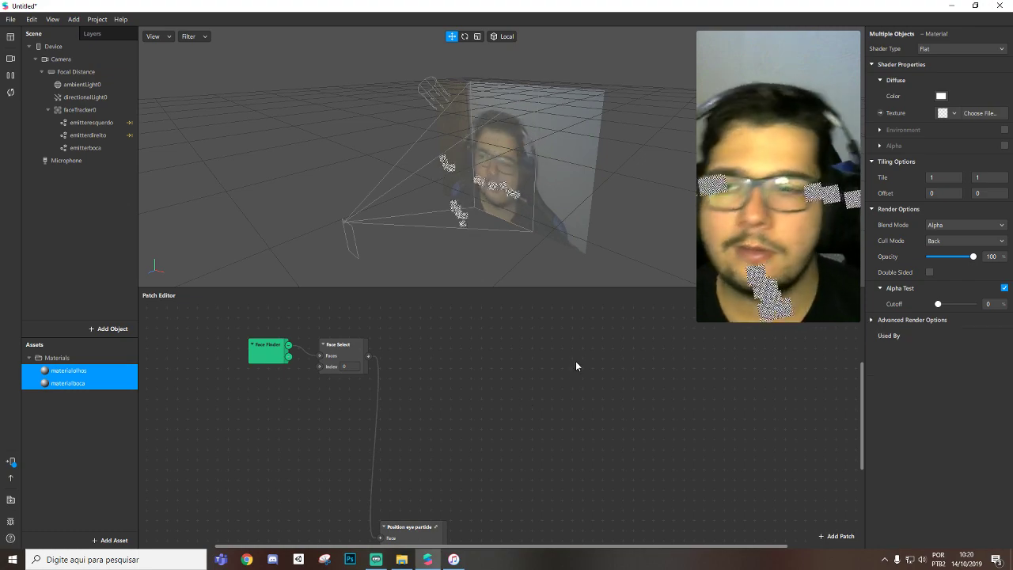
Import the coracao1 and star1 images from the Aula Birthrate folder in File Explorer into the project's assets.
click(401, 559)
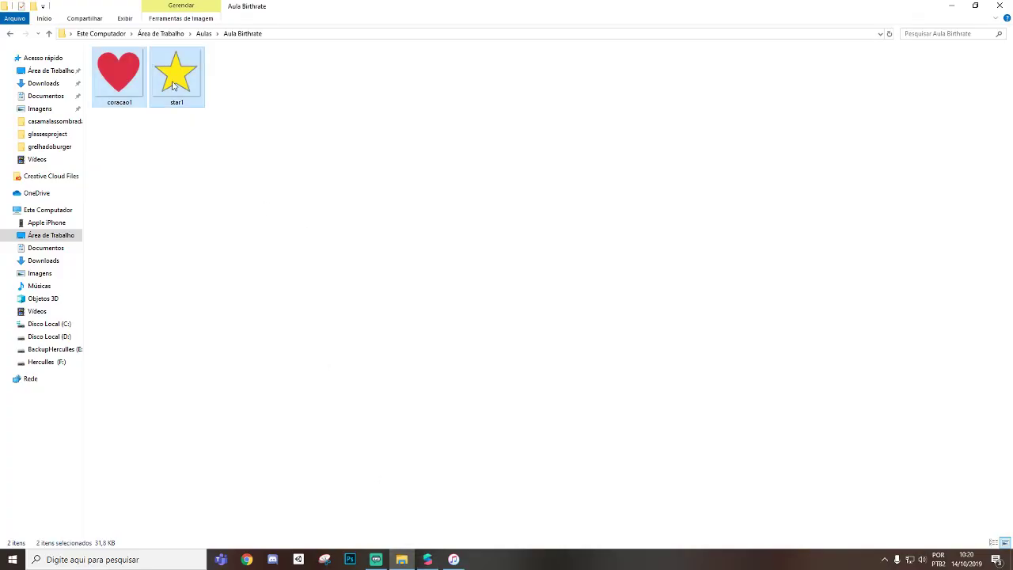
drag(174, 85, 60, 444)
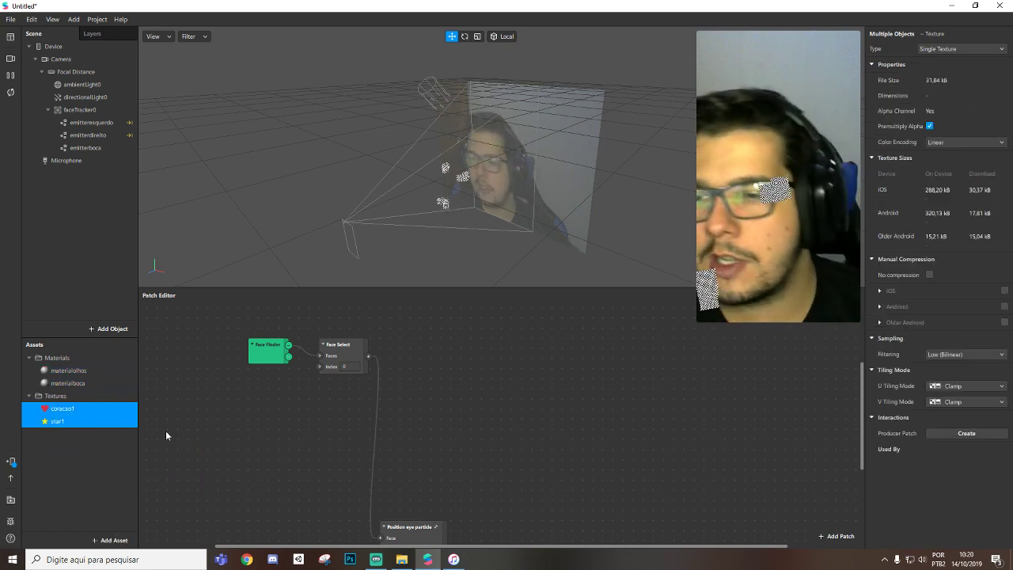
Assign star1 as the diffuse texture of materialolhos.
click(69, 370)
click(950, 113)
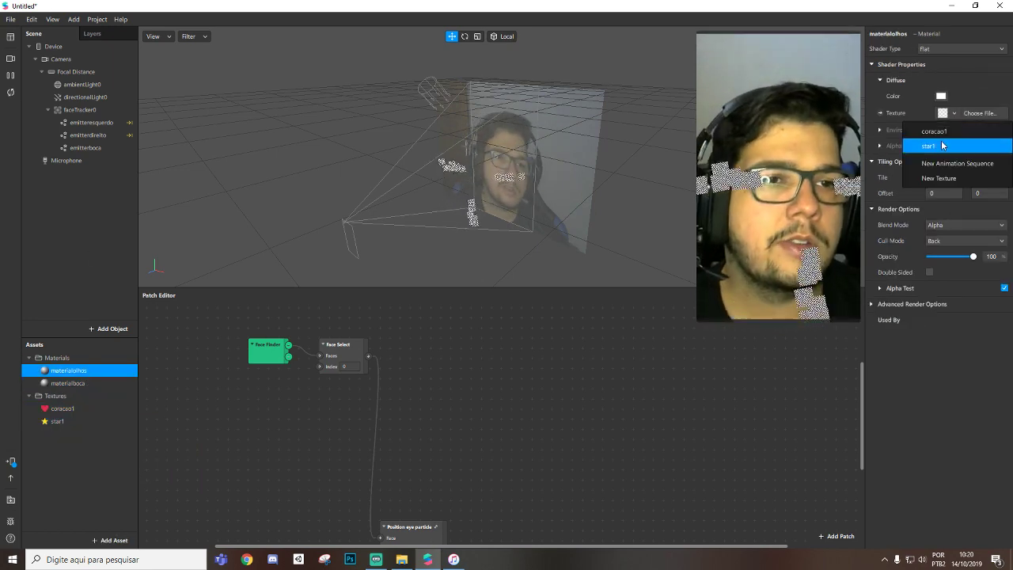
click(942, 146)
Assign coracao1 as the diffuse texture of materialboca.
click(68, 383)
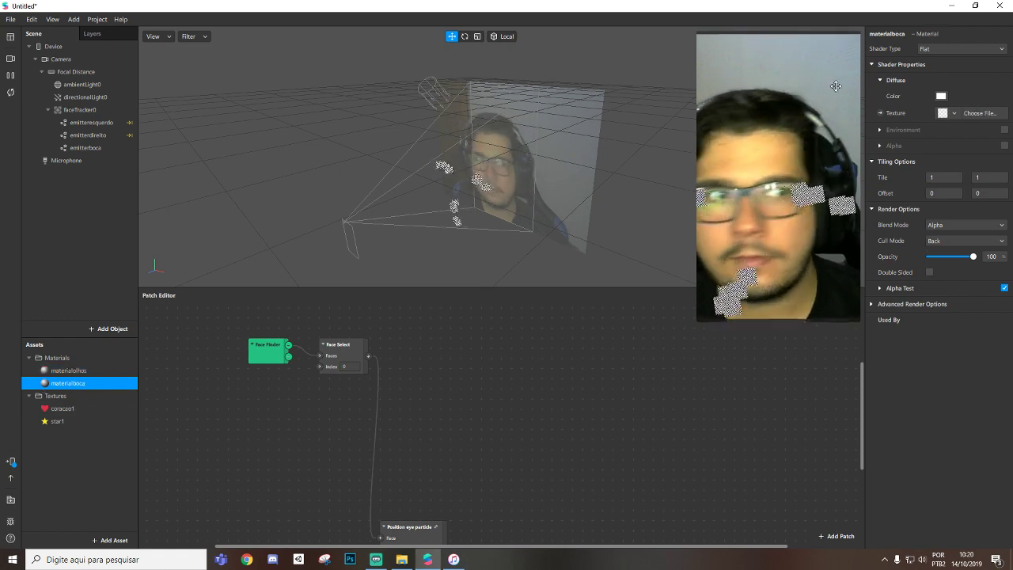
click(949, 114)
click(941, 131)
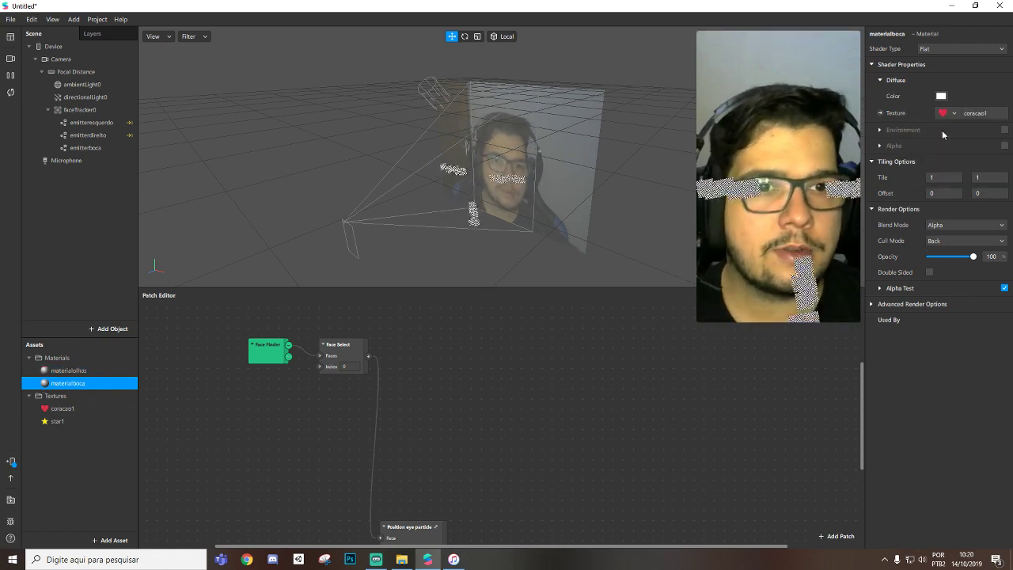
Apply materialolhos to emitteresquerdo and emitterdireito, and materialboca to emitterboca.
click(91, 122)
shift+click(88, 135)
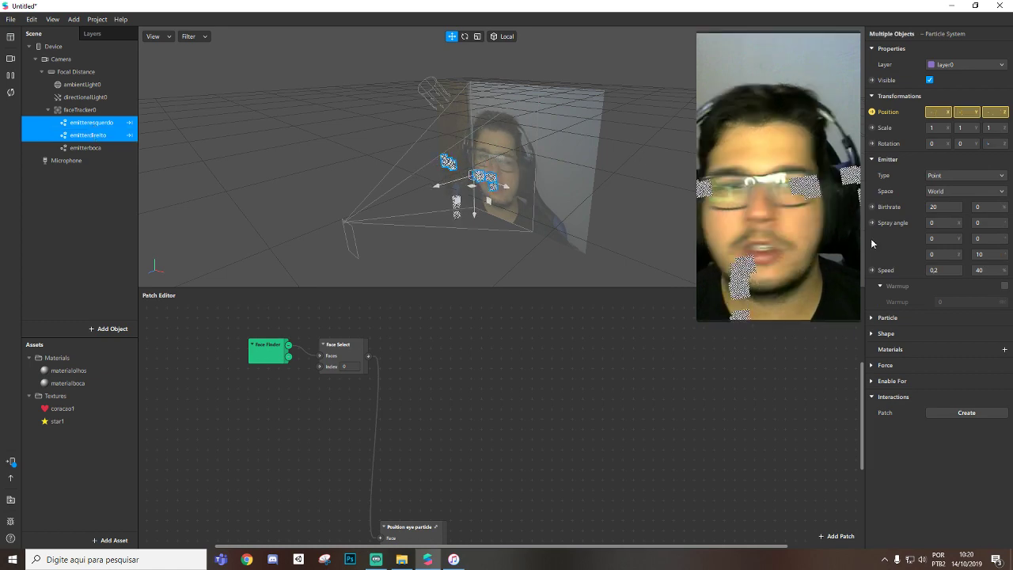
click(1005, 349)
click(986, 389)
click(107, 150)
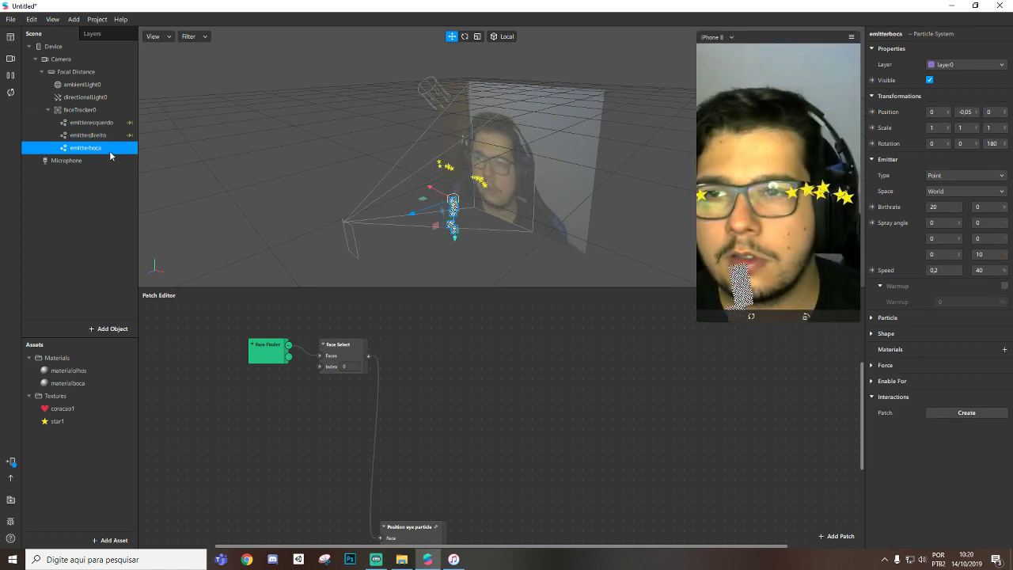
click(1005, 349)
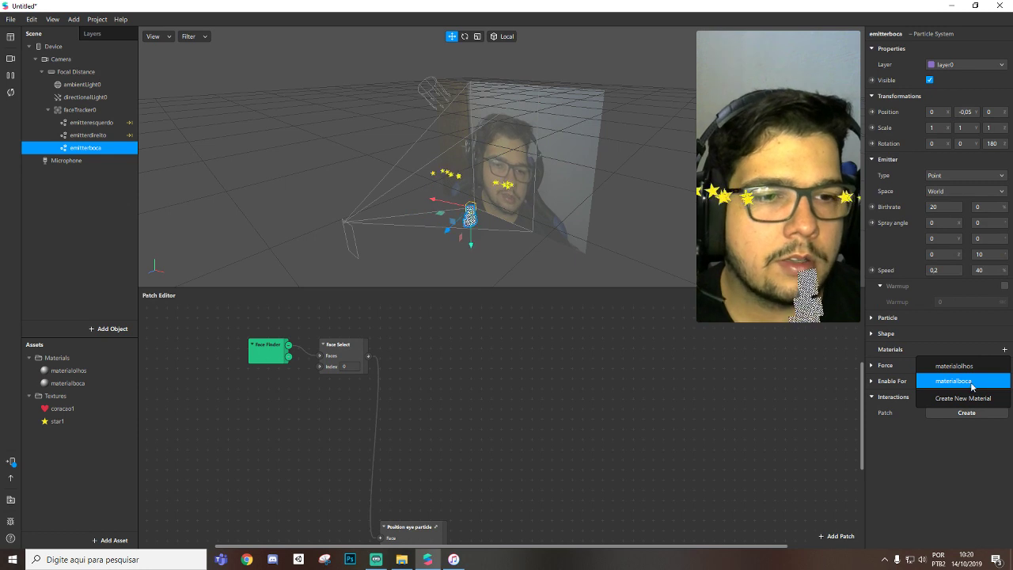
click(972, 383)
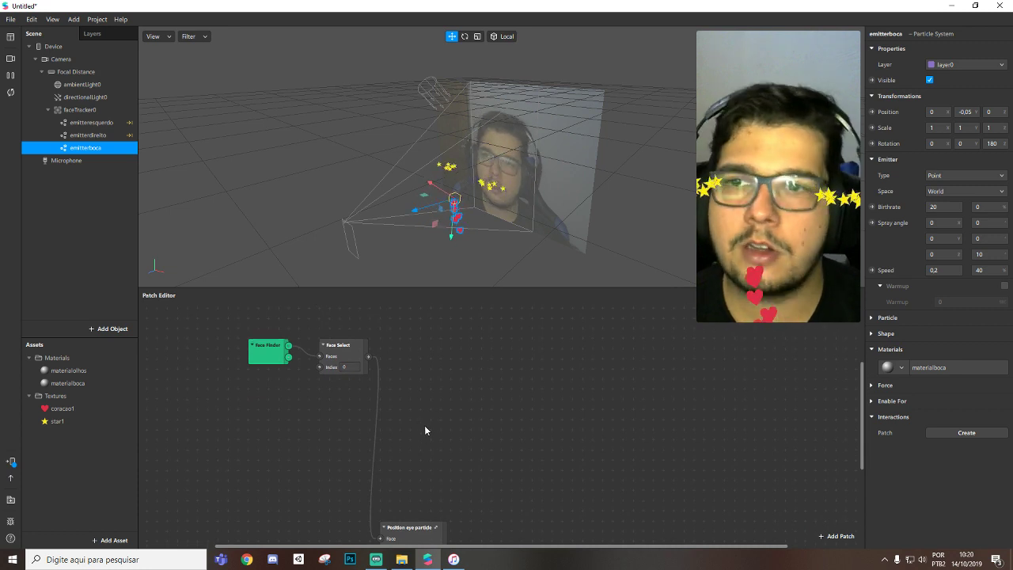
Add a Blink patch fed by the output of the Face Select patch.
drag(368, 357, 440, 360)
text(bl)
key(Return)
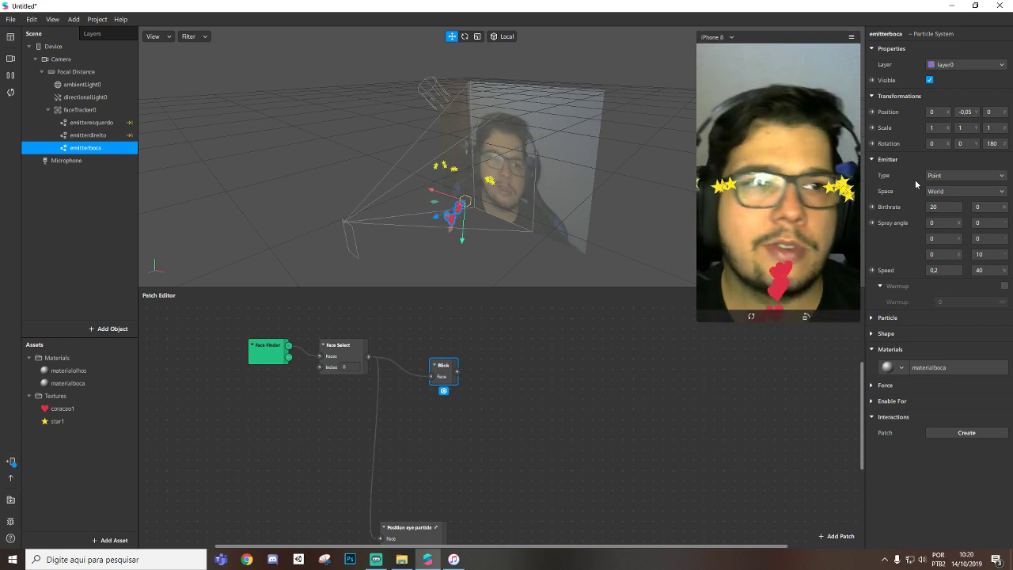
Create Visible patches for both eye emitters and drive them from the Blink patch through a Switch.
click(95, 136)
shift+click(95, 123)
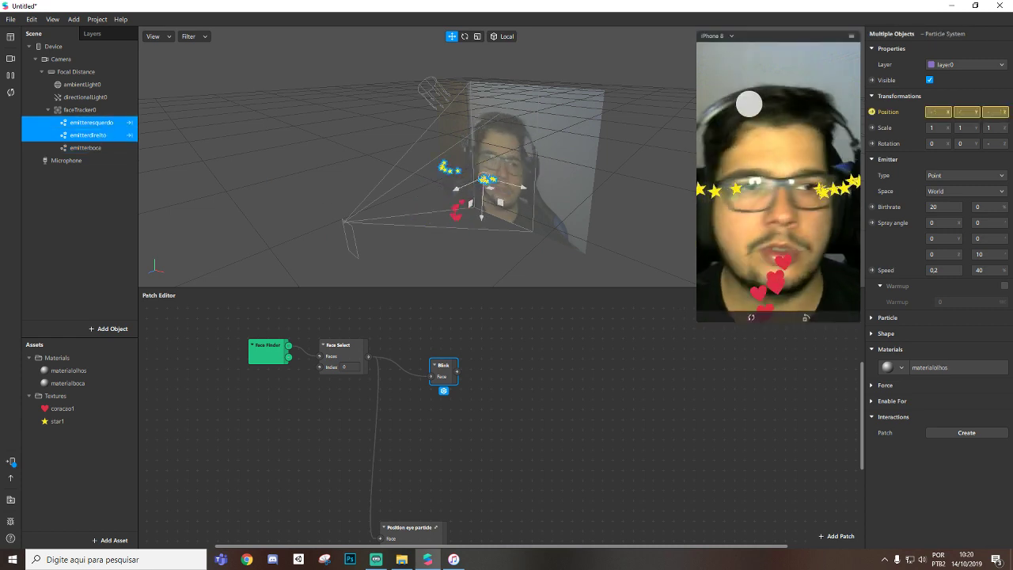
click(871, 81)
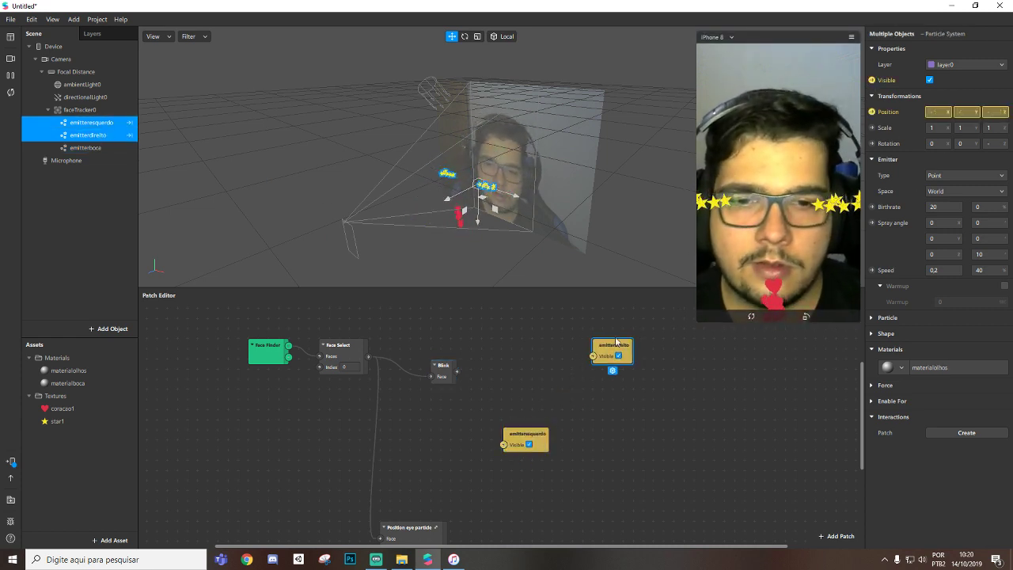
drag(457, 371, 592, 356)
drag(520, 384, 607, 387)
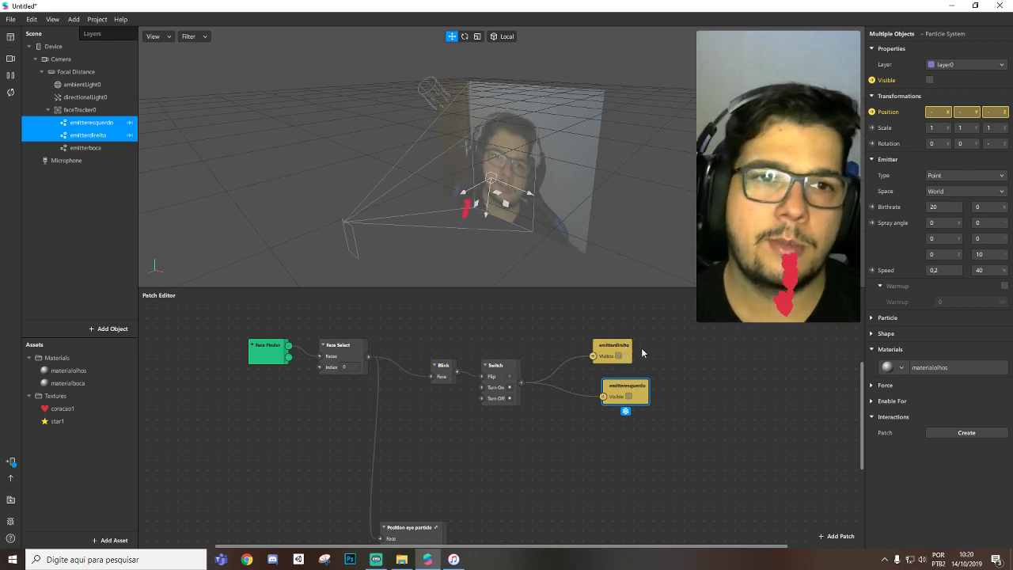
drag(625, 388, 614, 388)
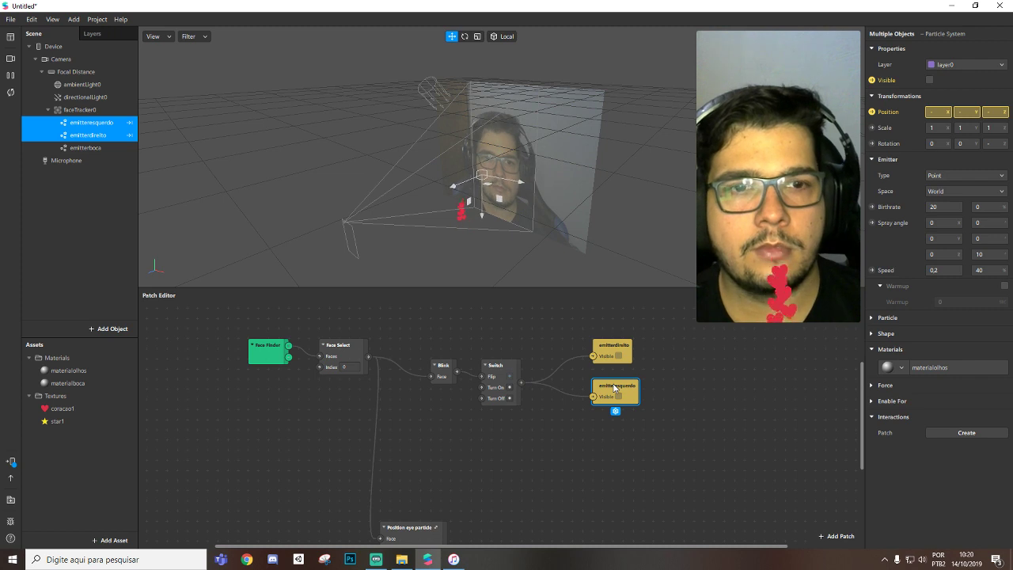
drag(607, 349, 639, 379)
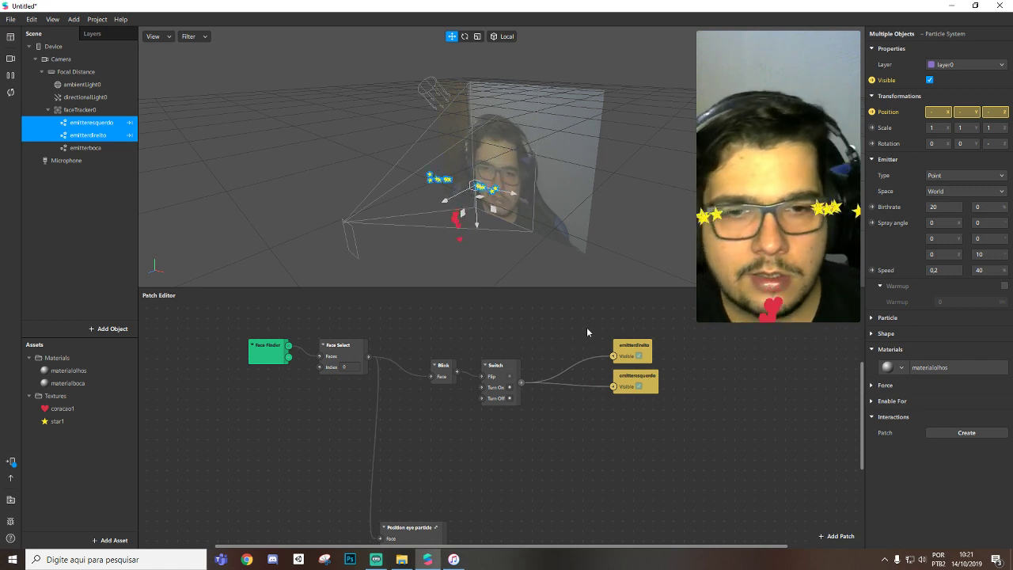
Replace the eye emitters' Visible patches with Birthrate patches and arrange them beyond the Switch.
drag(586, 331, 721, 416)
key(Delete)
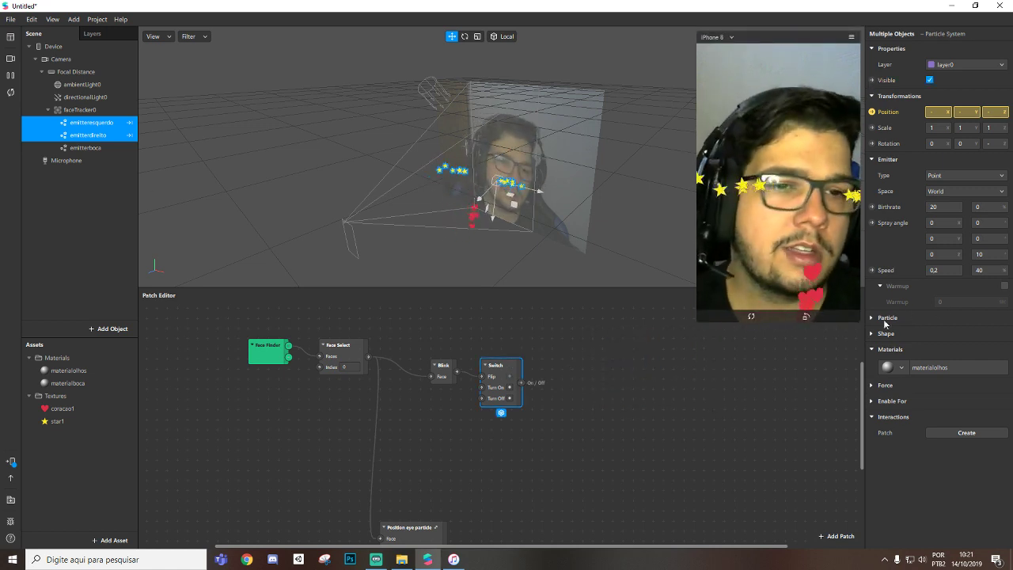
click(872, 208)
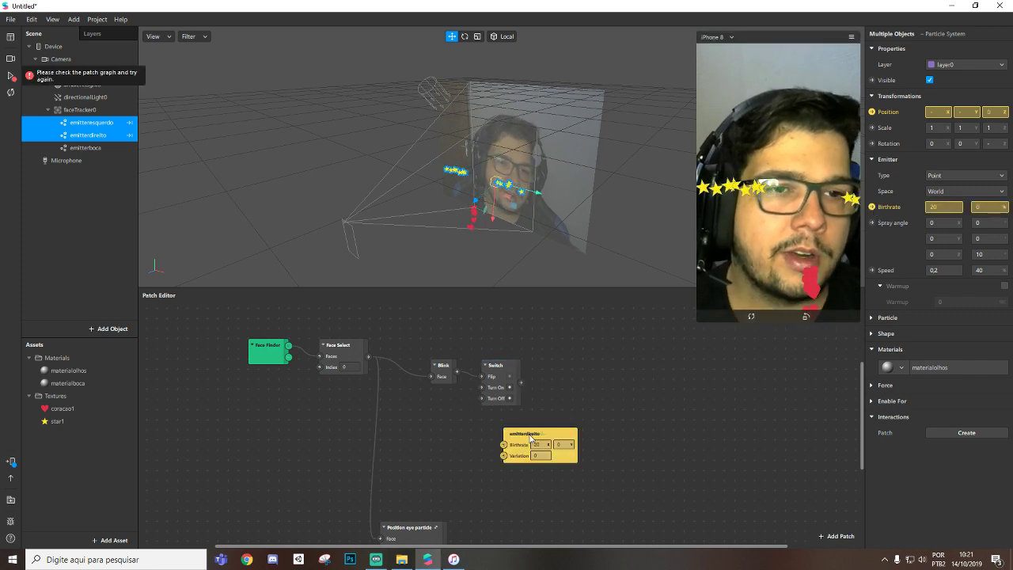
drag(522, 432, 667, 370)
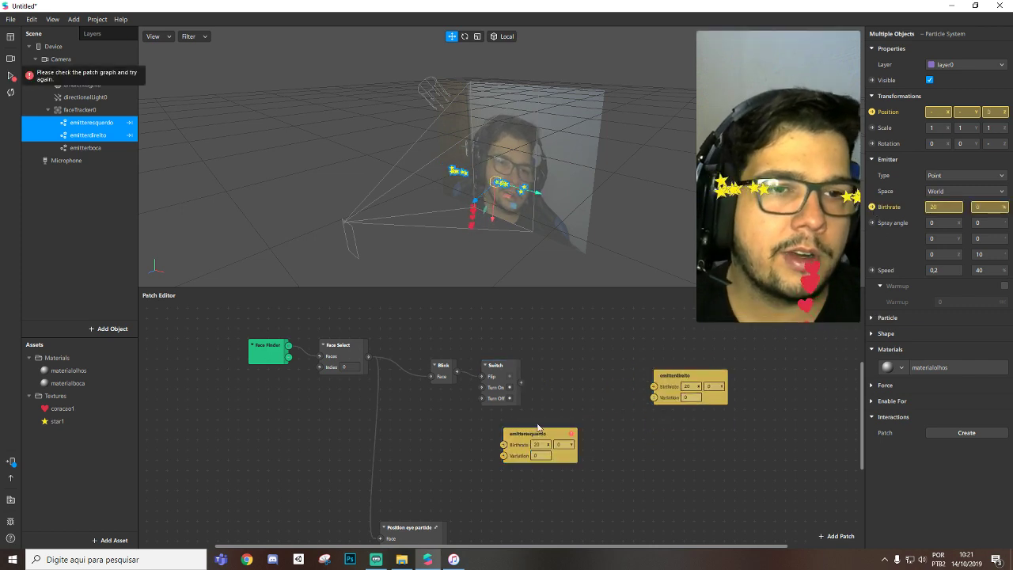
drag(542, 434, 655, 336)
drag(675, 375, 656, 396)
drag(639, 335, 675, 346)
Insert an If Then Else patch after the Switch and connect its output to the Birthrate inputs of both eye emitters.
drag(522, 383, 557, 367)
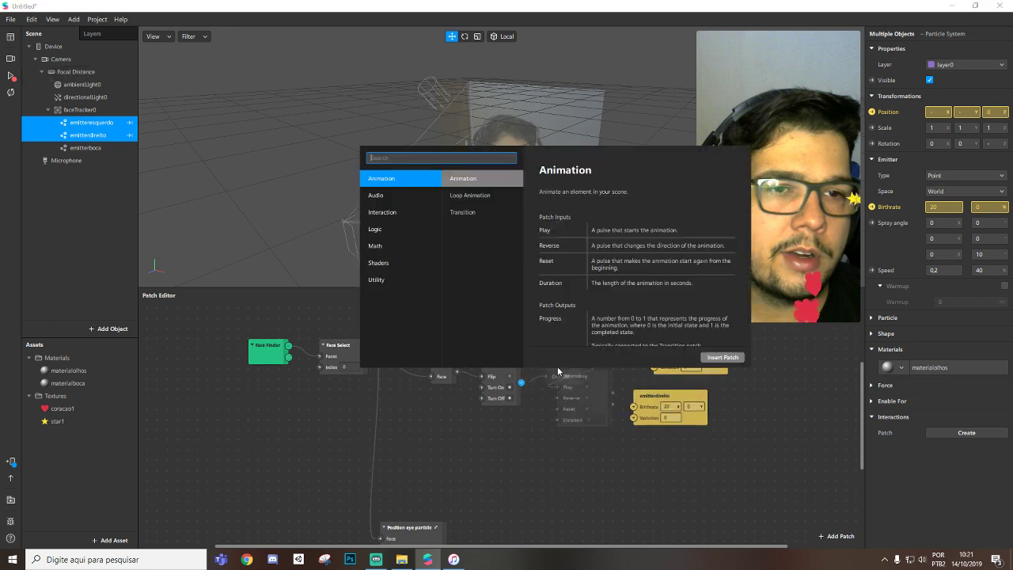
text(if)
key(Return)
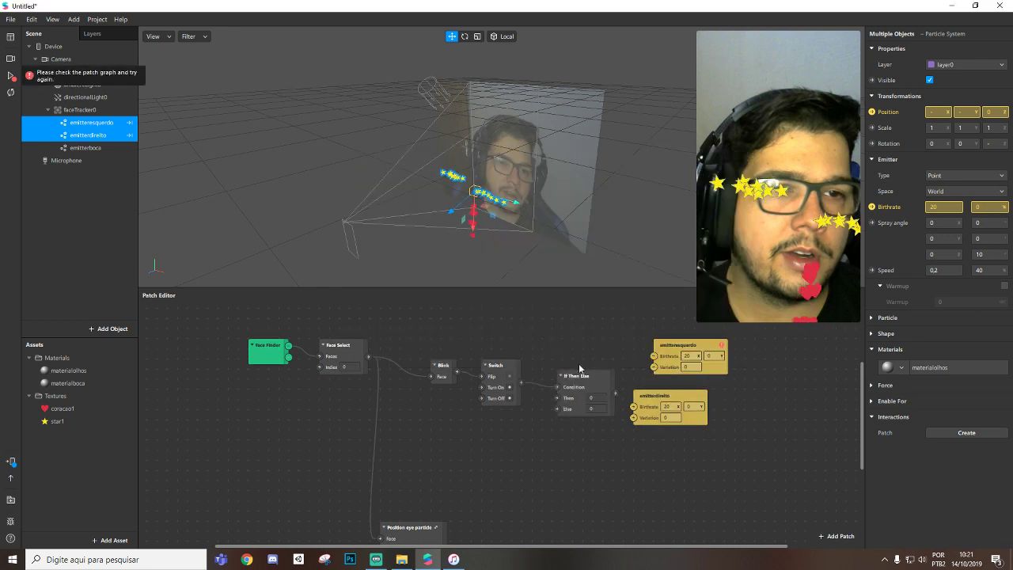
drag(616, 398, 690, 398)
drag(593, 372, 599, 362)
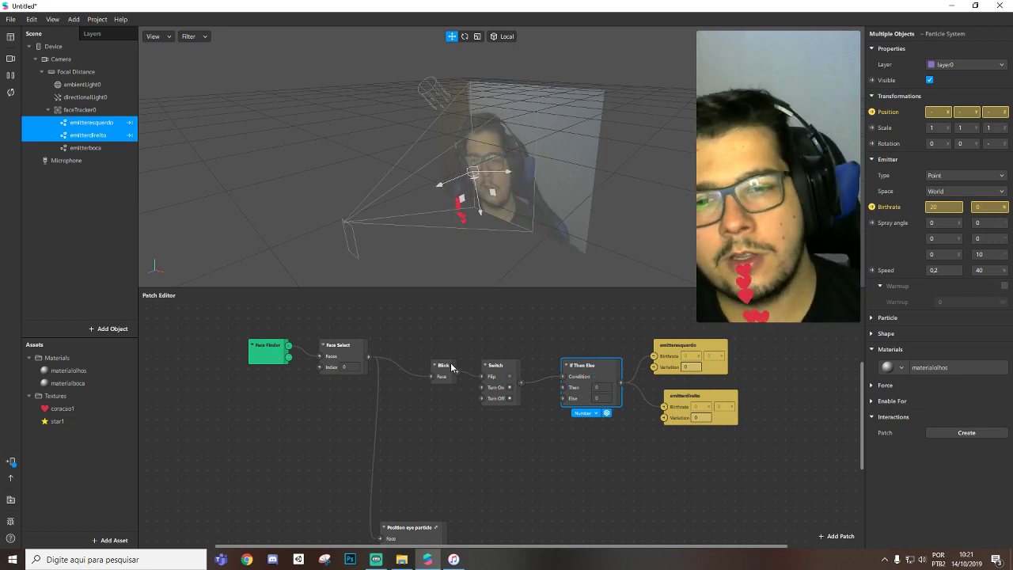
Set the If Then Else patch's Then value to 20 and Else to 0, and line up the Blink, Switch and If Then Else patches.
drag(452, 366, 440, 366)
drag(510, 367, 499, 347)
drag(588, 365, 578, 355)
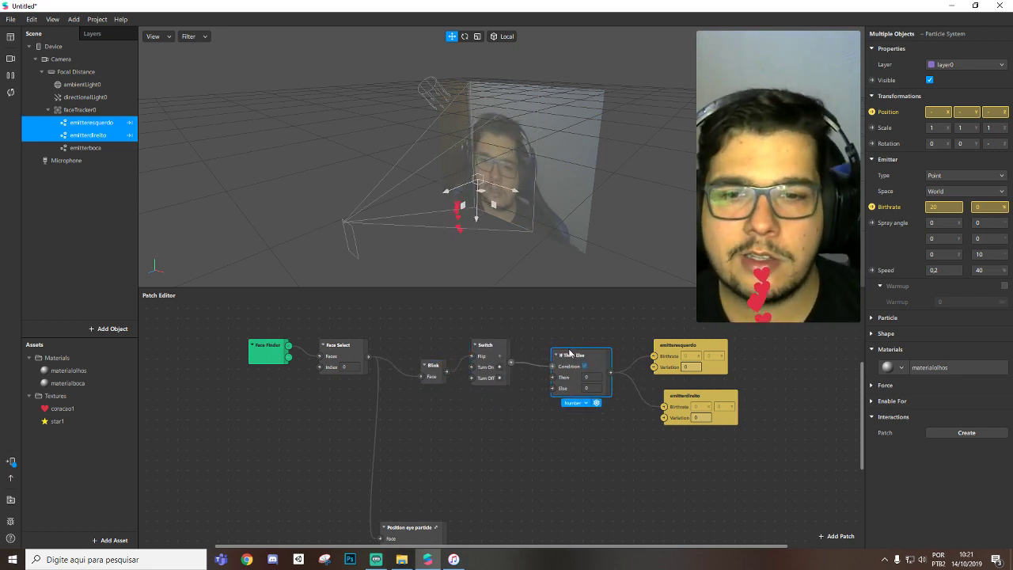
drag(490, 348, 479, 348)
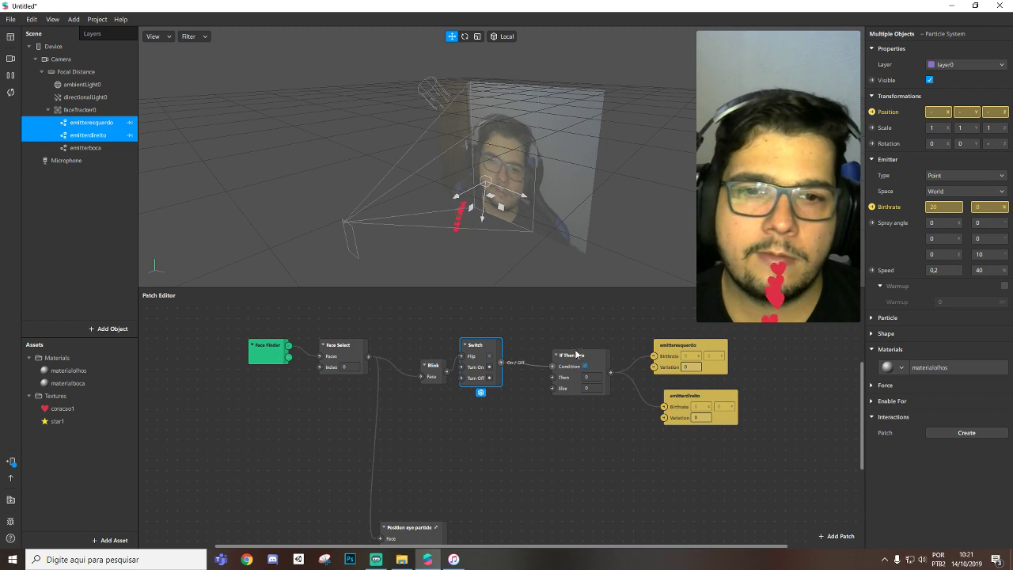
mouse_move(577, 354)
mouse_down()
mouse_move(561, 346)
mouse_move(576, 364)
mouse_up()
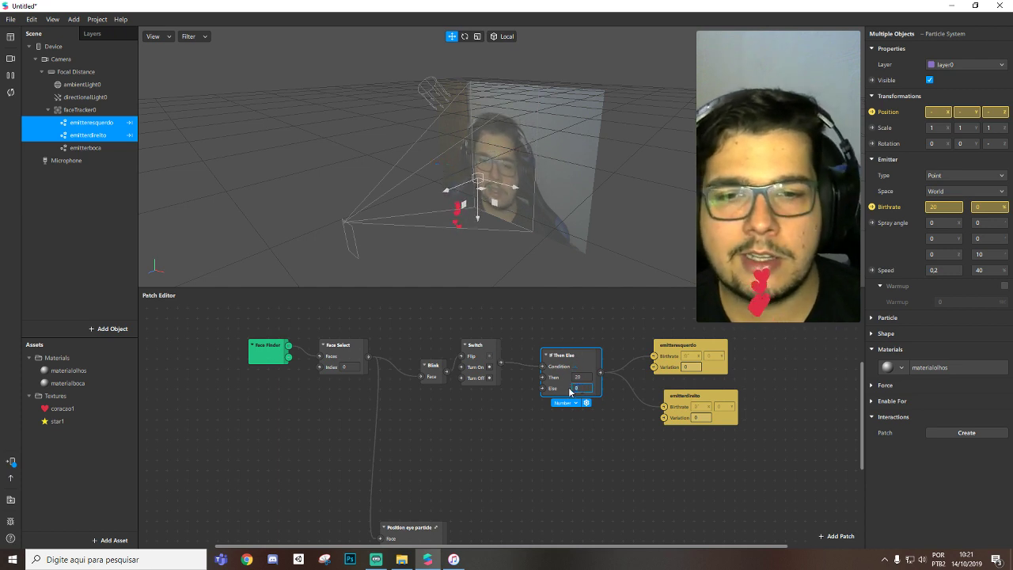
drag(570, 391, 592, 381)
mouse_move(471, 360)
mouse_down()
mouse_move(513, 358)
mouse_move(489, 358)
mouse_up()
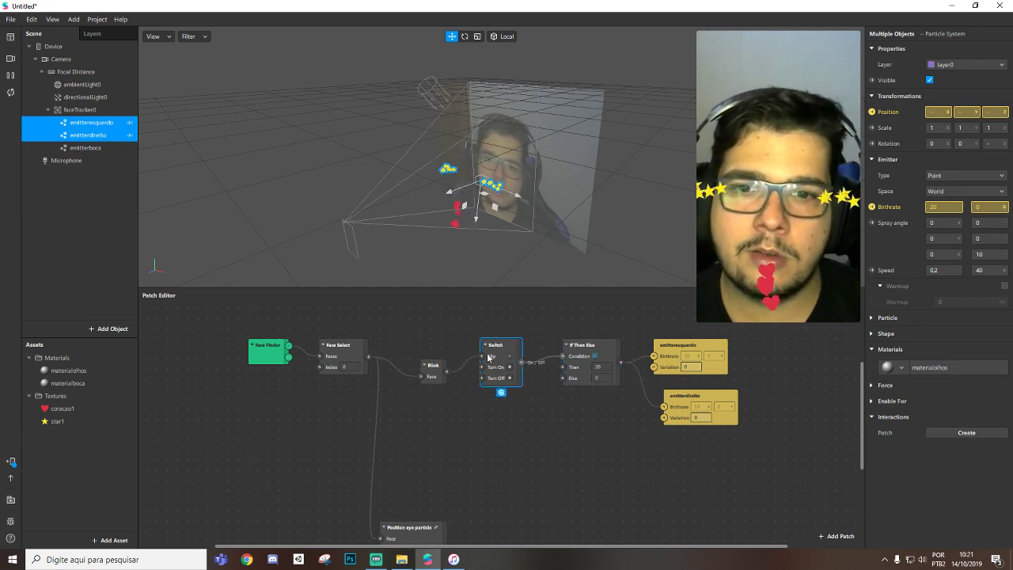
Reconnect the Blink output from the Switch's Flip input to Turn On and space the two patches apart.
click(435, 369)
mouse_move(766, 226)
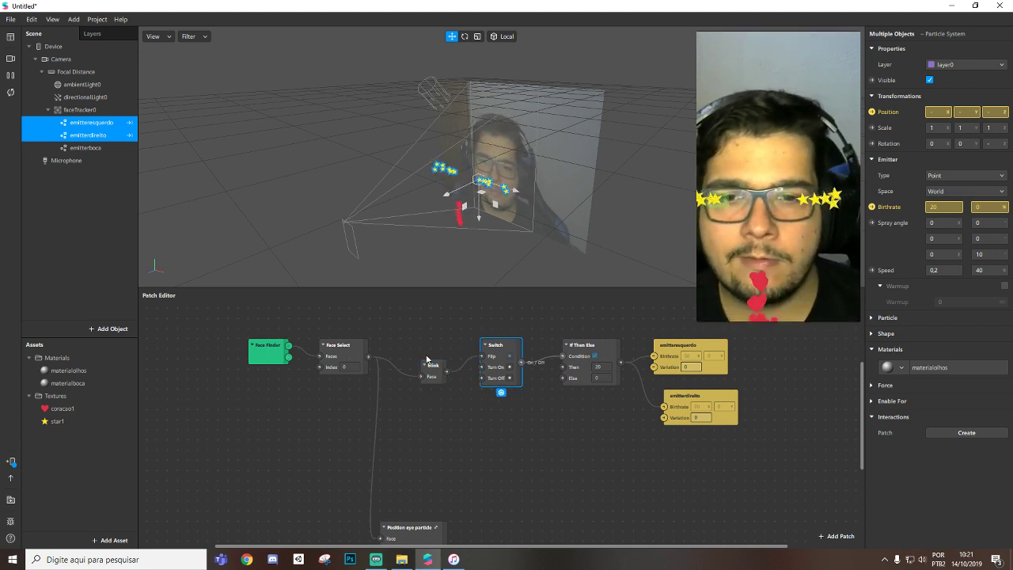
drag(433, 364, 422, 355)
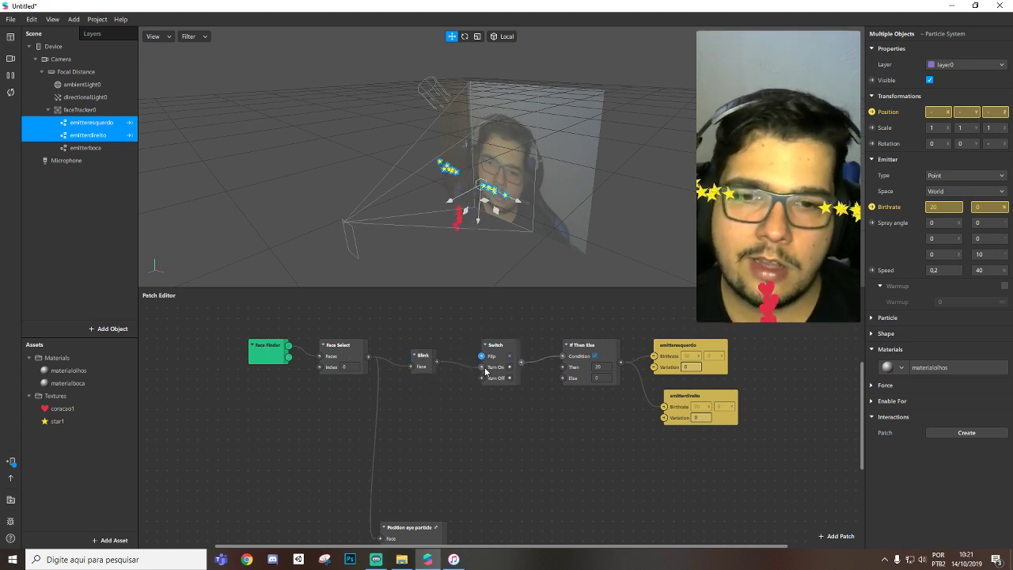
click(504, 346)
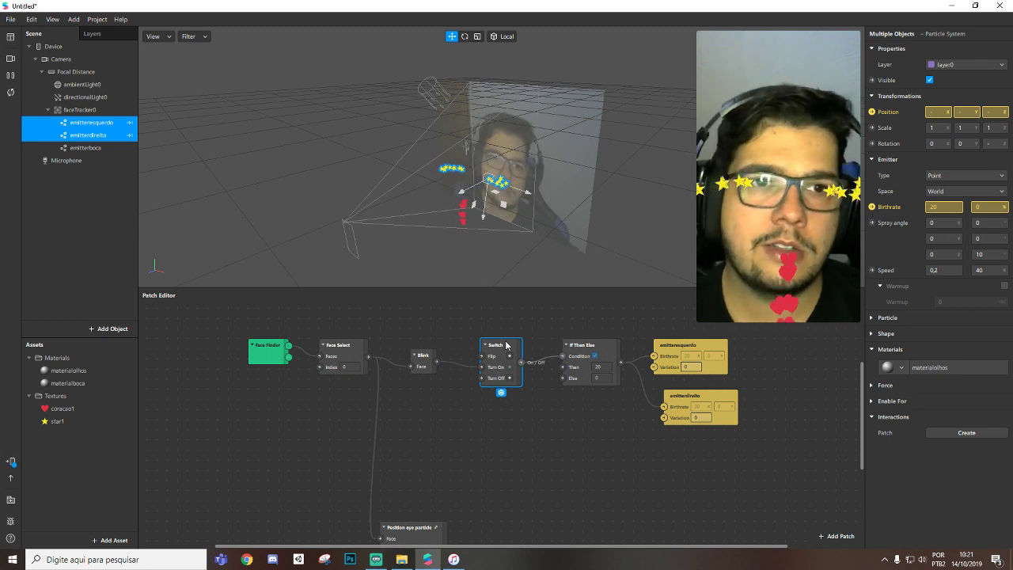
drag(504, 346, 515, 346)
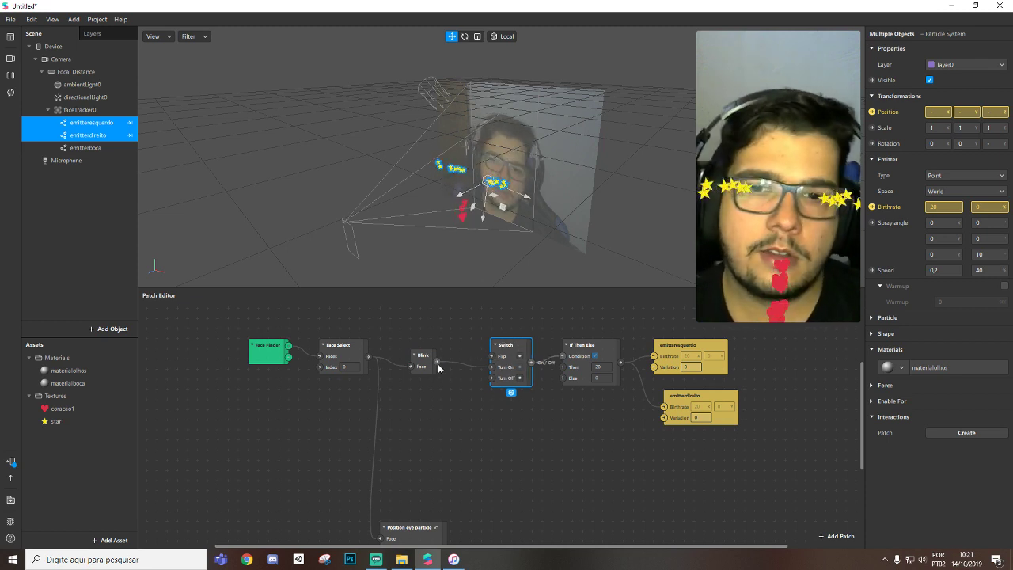
Add a Delay patch between the Blink output and the Turn Off input of the Switch.
double_click(440, 429)
text(delay)
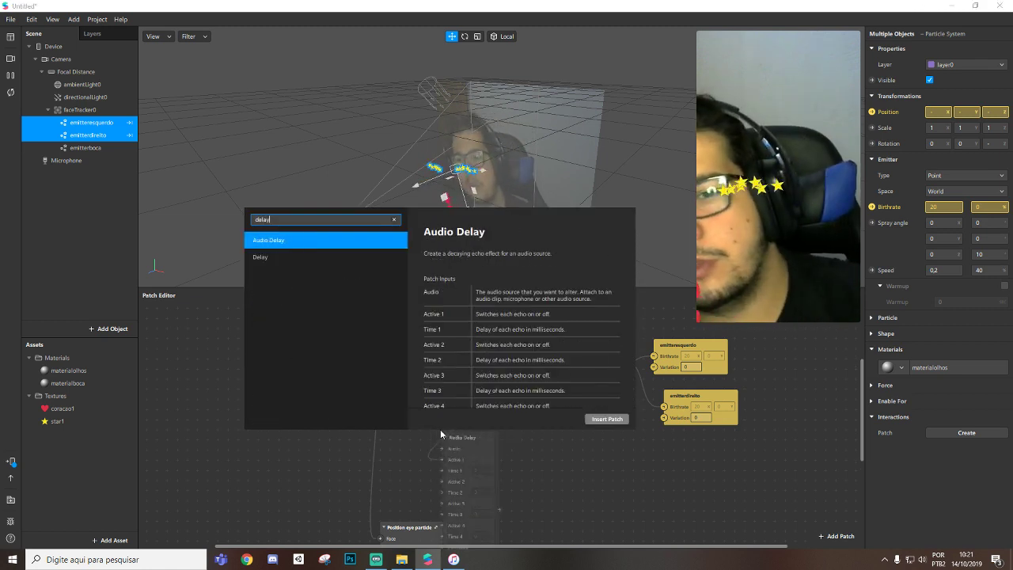
key(Down)
key(Return)
drag(454, 445, 489, 387)
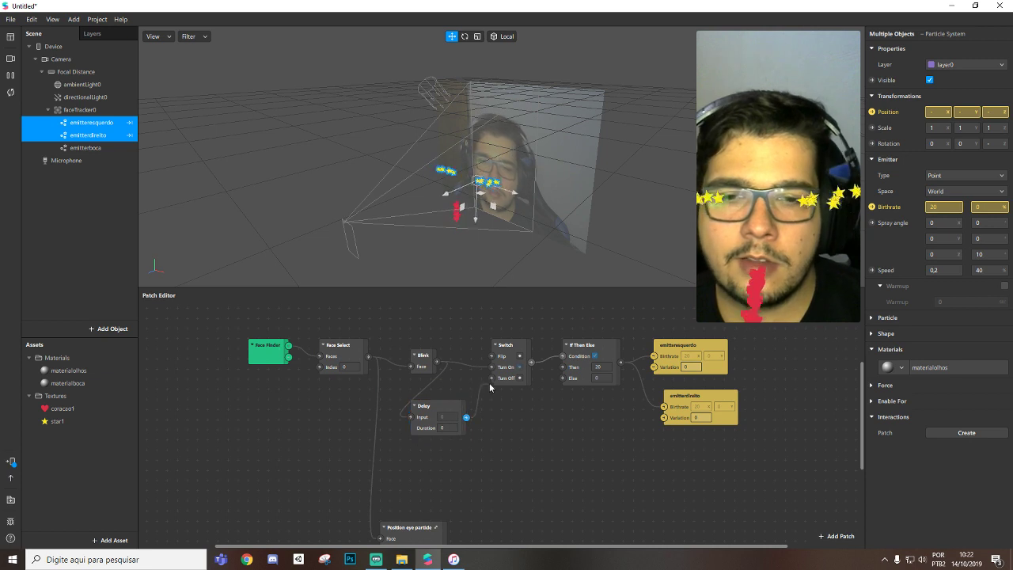
Set the Delay patch's duration to a fraction of a second and tidy the Blink and Delay patches.
drag(428, 366, 417, 369)
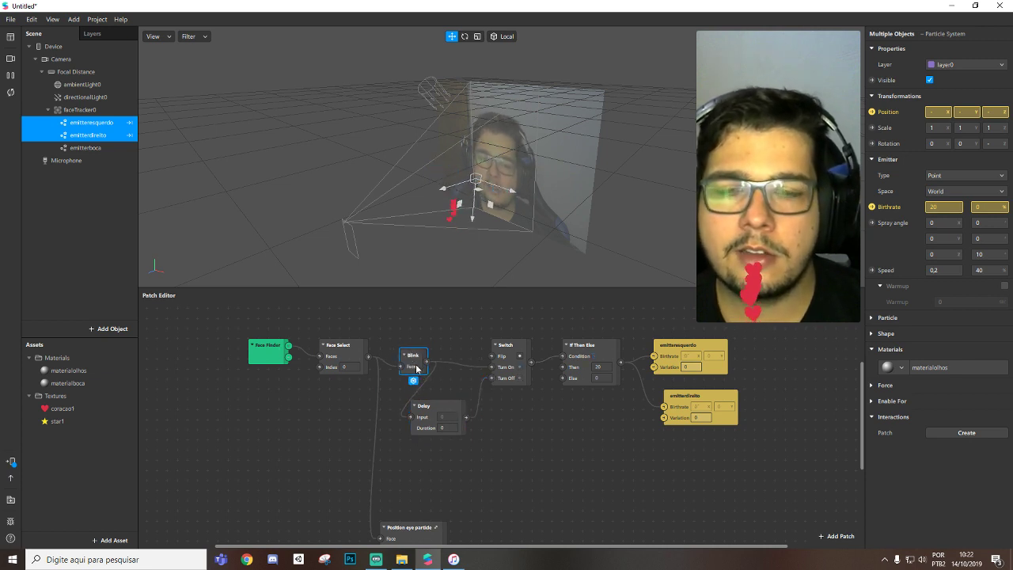
drag(437, 405, 446, 395)
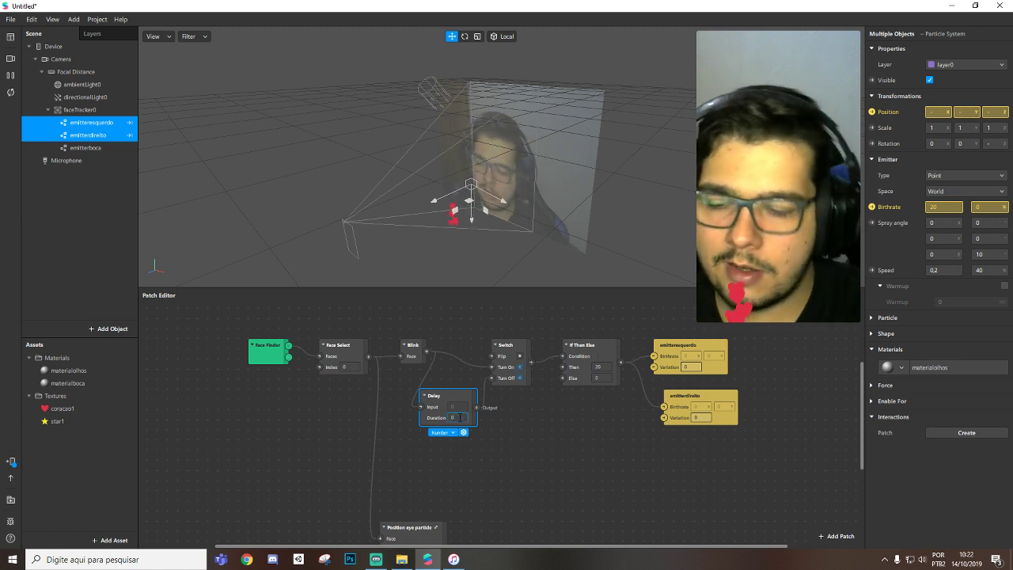
click(460, 417)
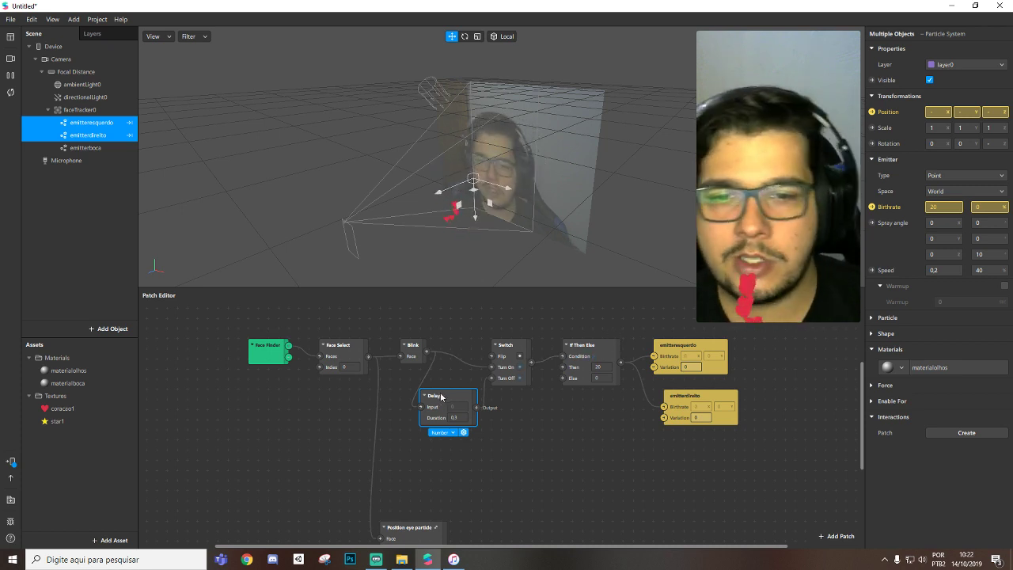
click(803, 399)
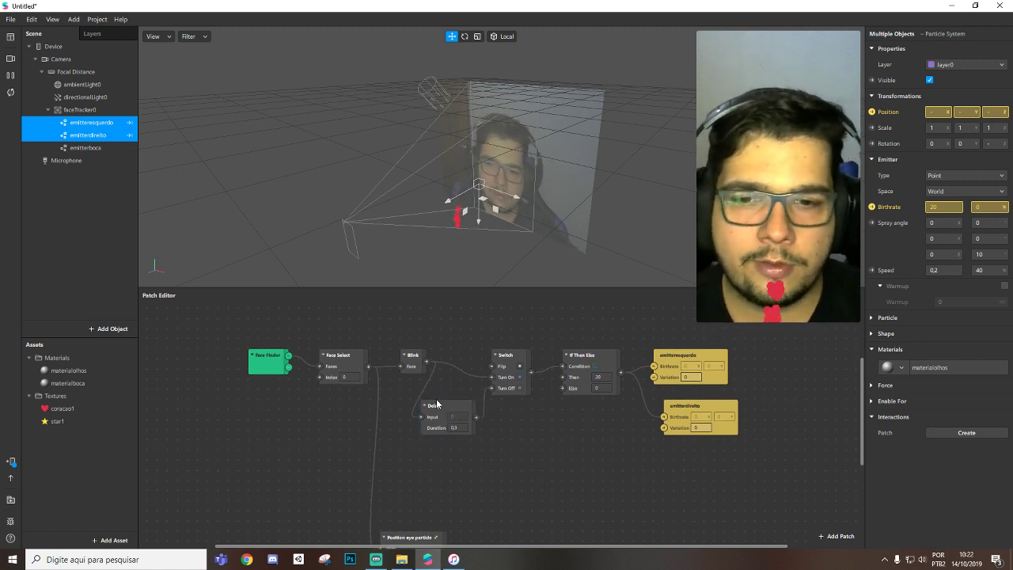
Move the two eye emitter patches away and shift the Switch, Delay and If Then Else patches to free space in the graph.
drag(676, 380, 817, 390)
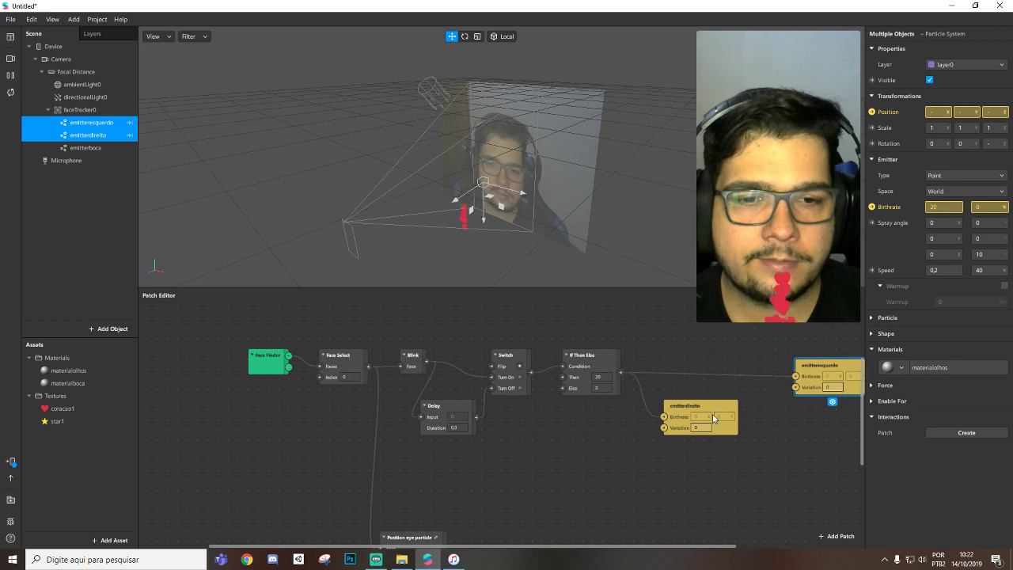
drag(707, 412, 827, 514)
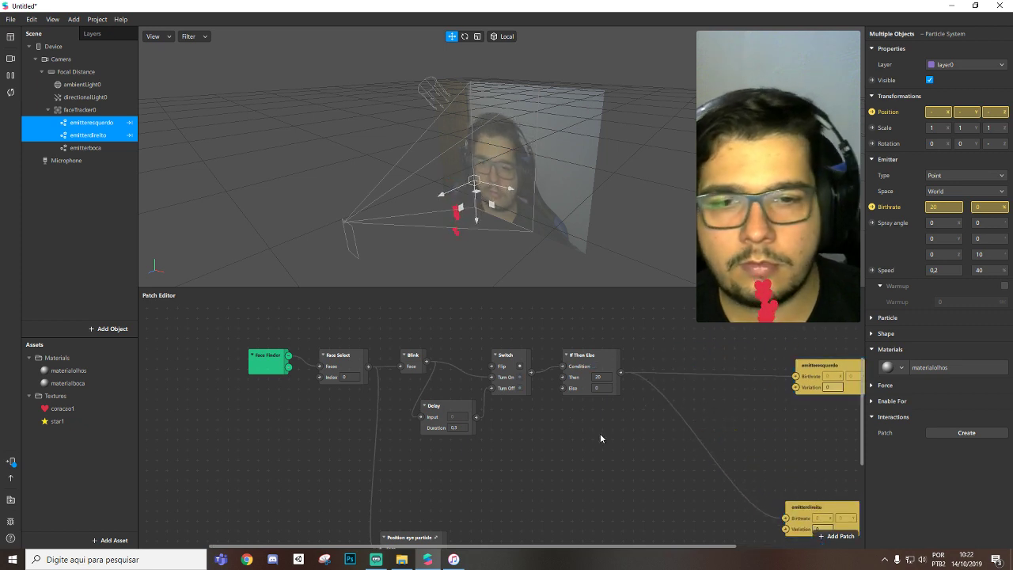
drag(477, 446, 463, 342)
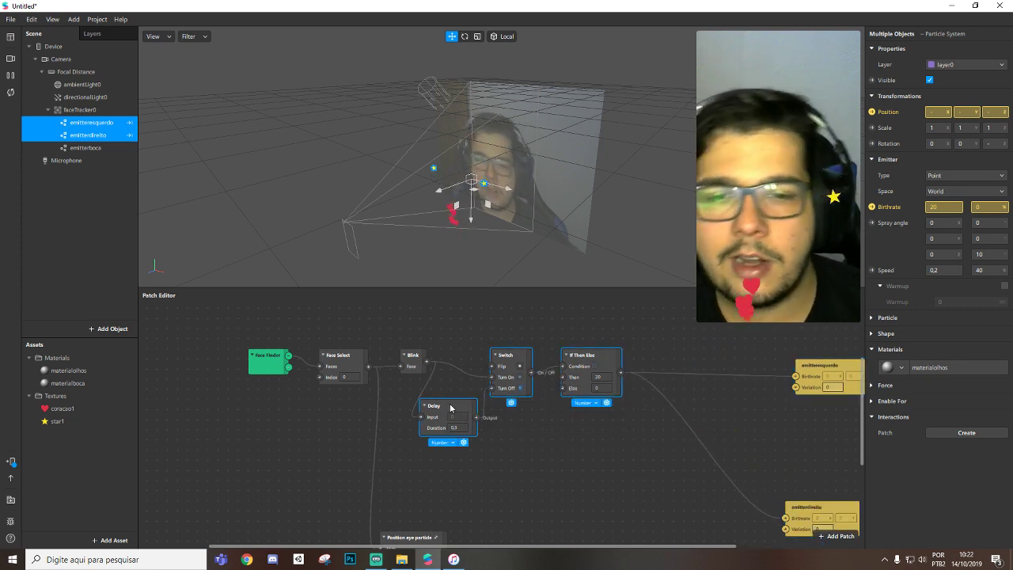
drag(451, 409, 490, 378)
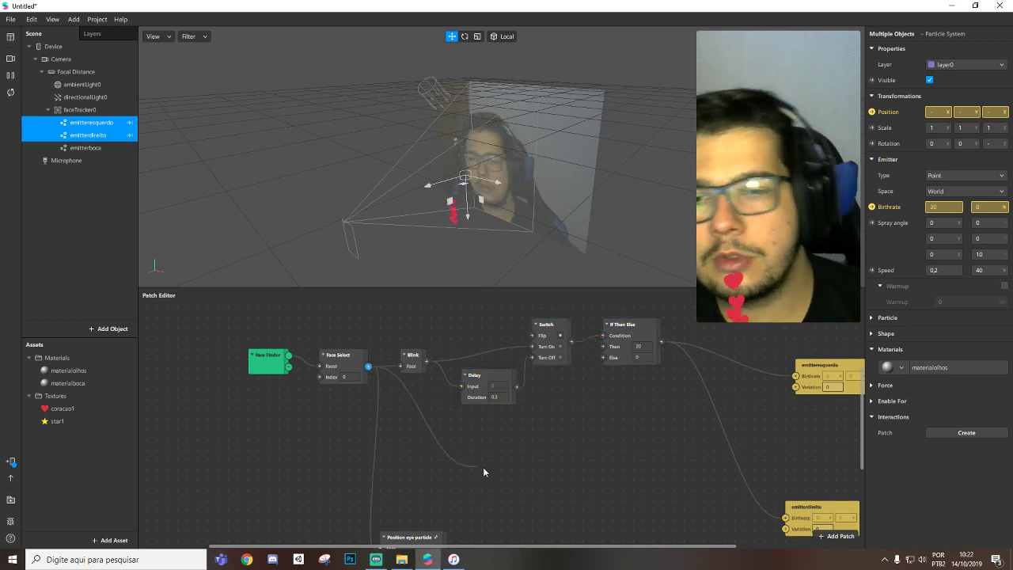
Add a Left Eye Closed patch fed by the Face Select output and place it below the Delay patch.
double_click(483, 467)
text(ley)
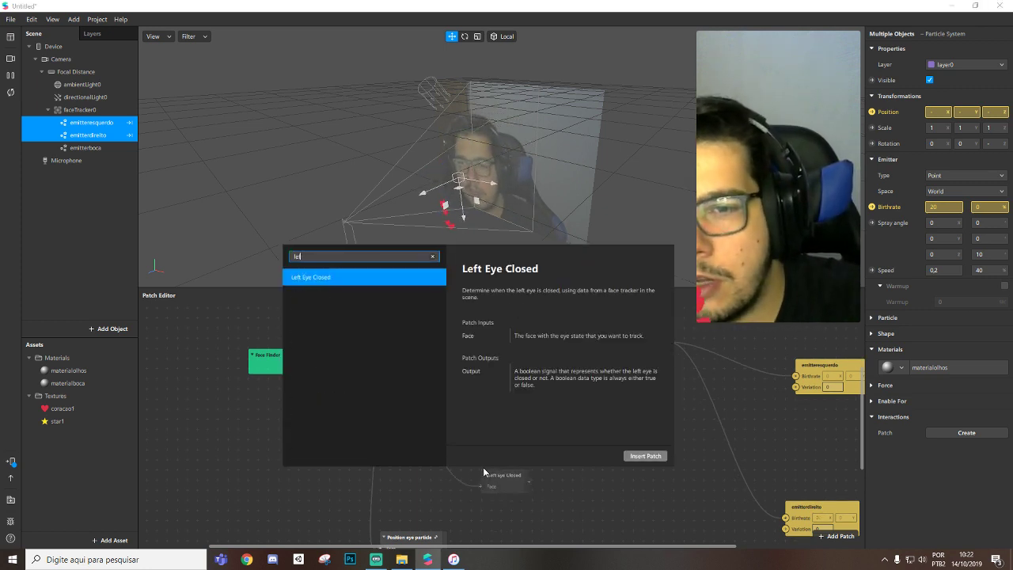
key(Return)
drag(490, 468, 515, 433)
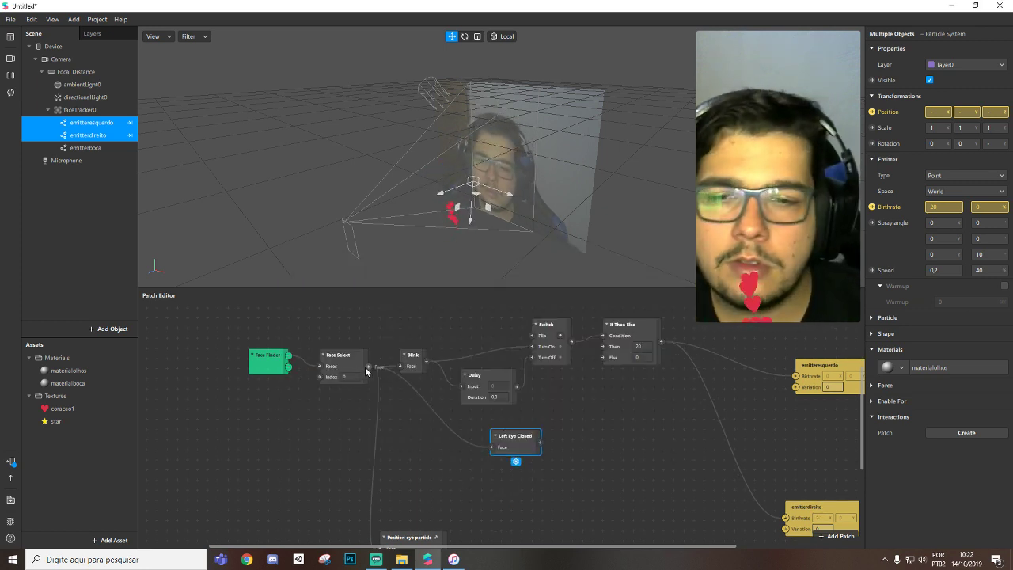
Add a Right Eye Closed patch fed by the Face Select output and align it beneath the Left Eye Closed patch.
drag(461, 476, 469, 499)
text(rey)
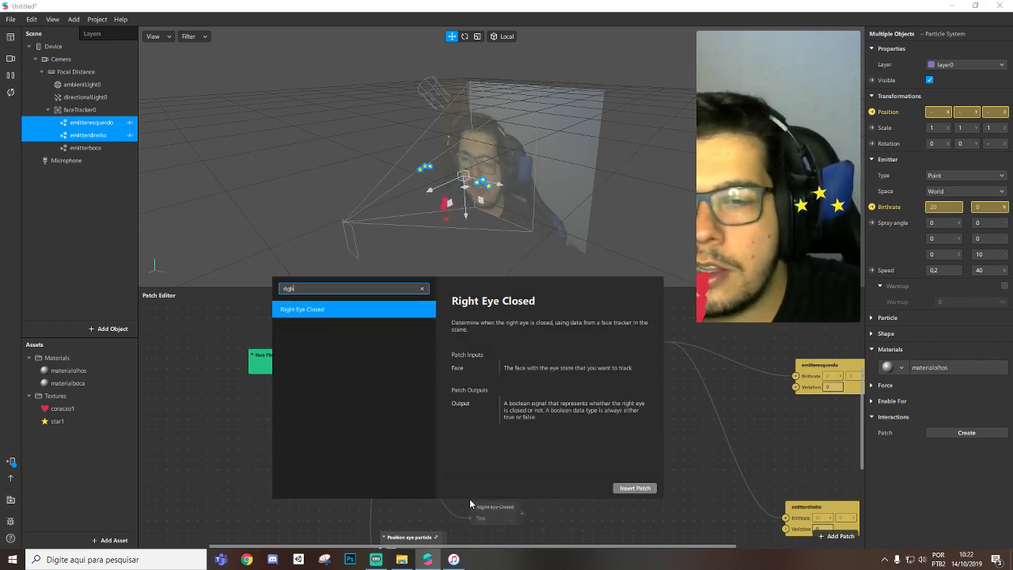
key(Return)
drag(515, 436, 496, 447)
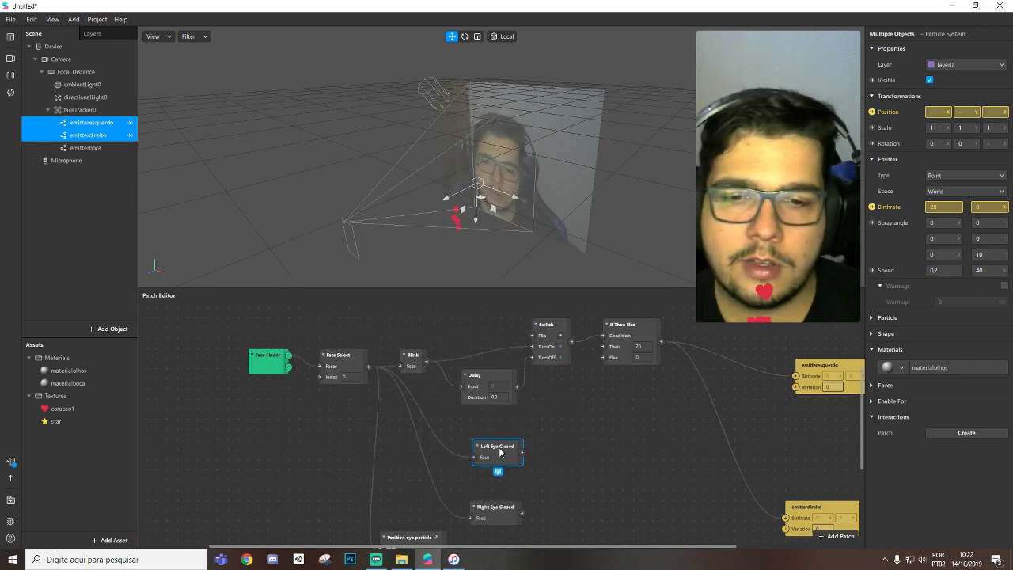
drag(515, 509, 517, 499)
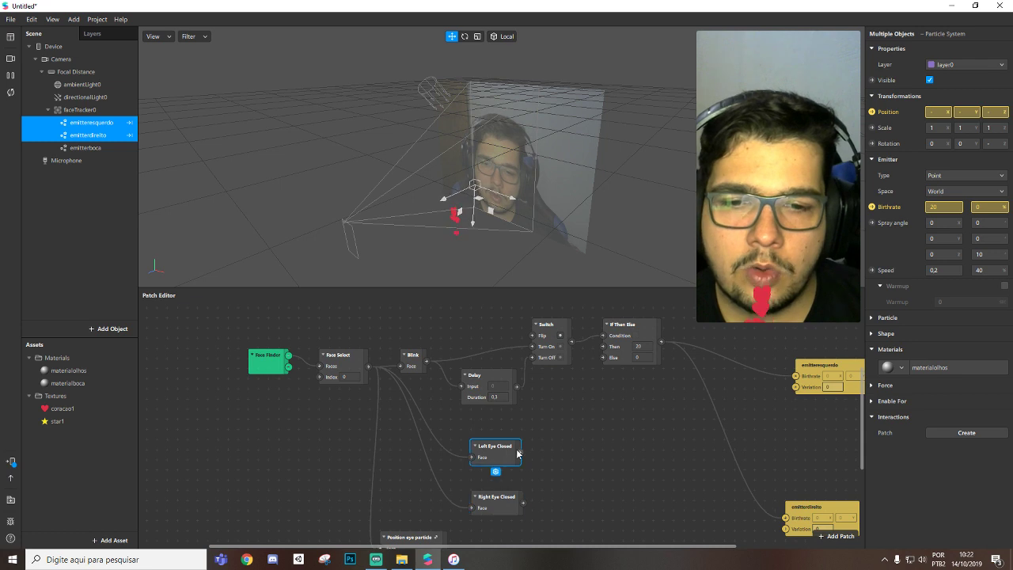
Link Left Eye Closed through a new If Then Else patch, with Then set to 20, to the Birthrate of emitteresquerdo.
drag(520, 452, 598, 460)
text(if)
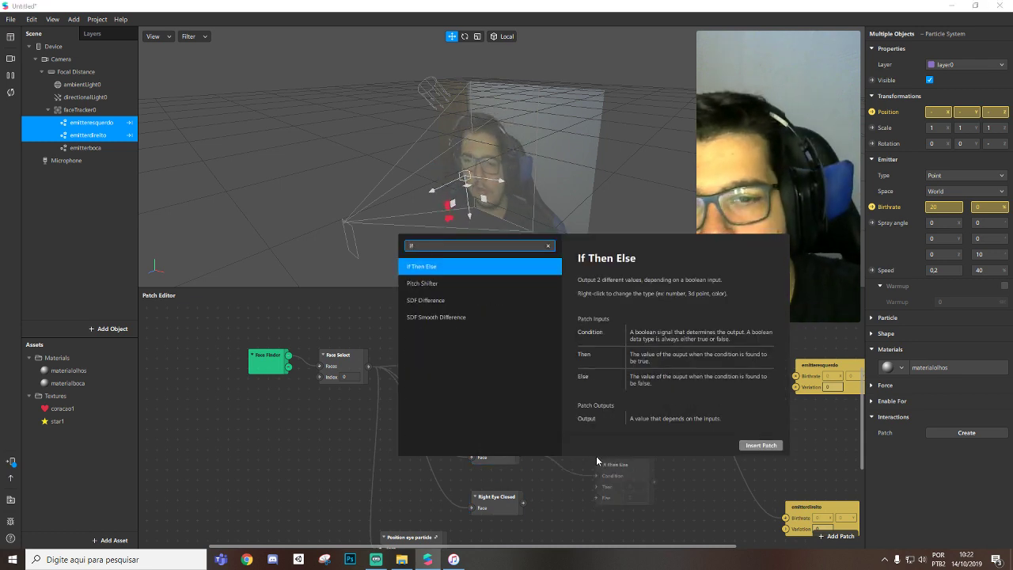
key(Return)
click(612, 449)
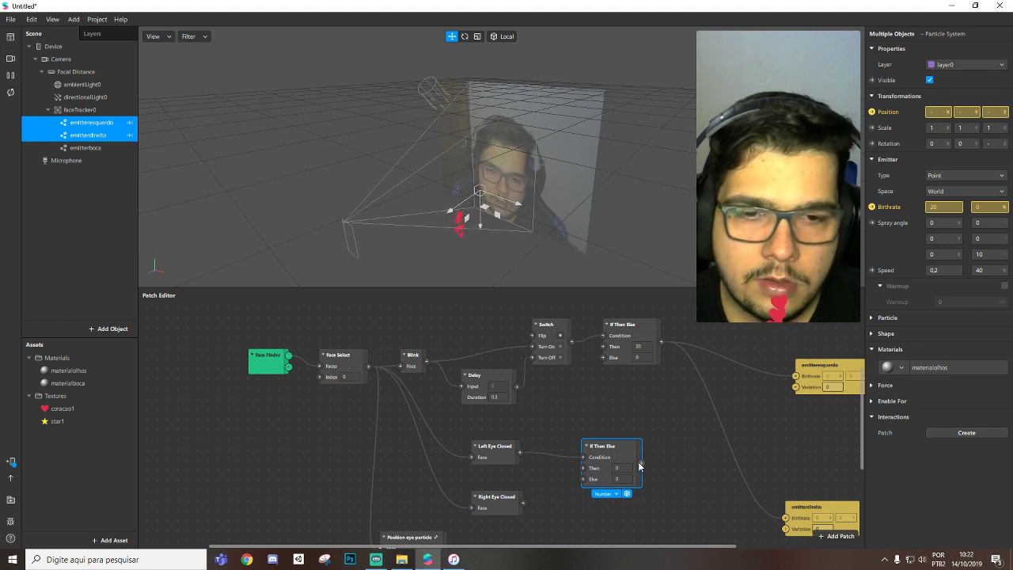
drag(642, 466, 796, 378)
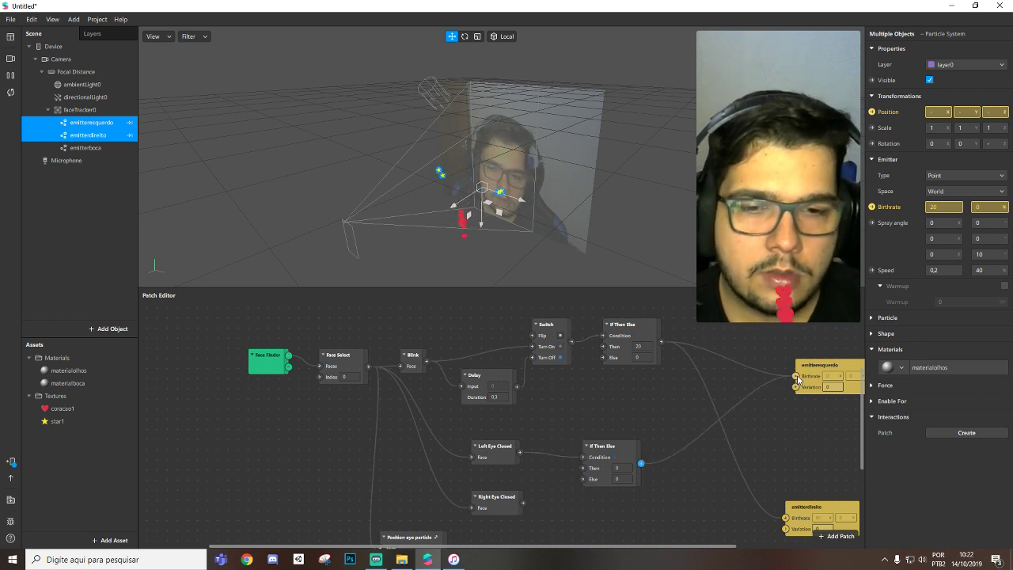
click(625, 468)
text(20)
key(Return)
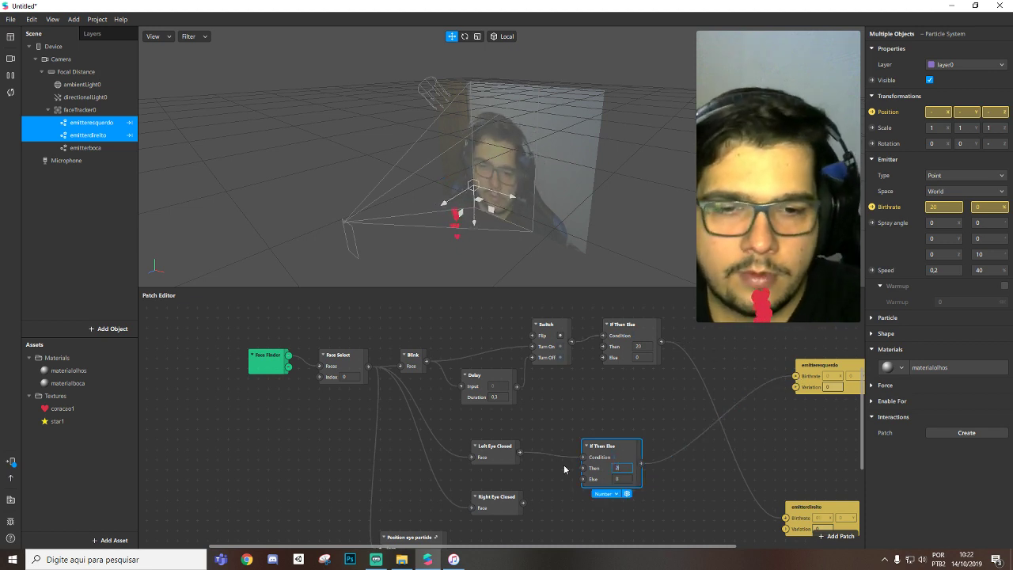
Link Right Eye Closed through another If Then Else patch, with Then set to 20, to the Birthrate of emitterdireito.
click(526, 503)
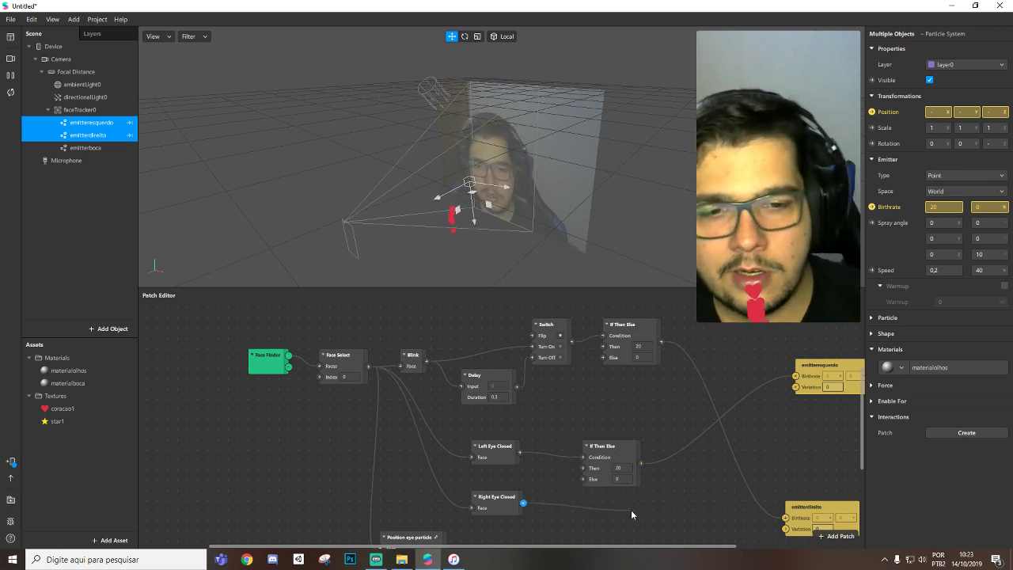
double_click(632, 509)
text(if)
key(Return)
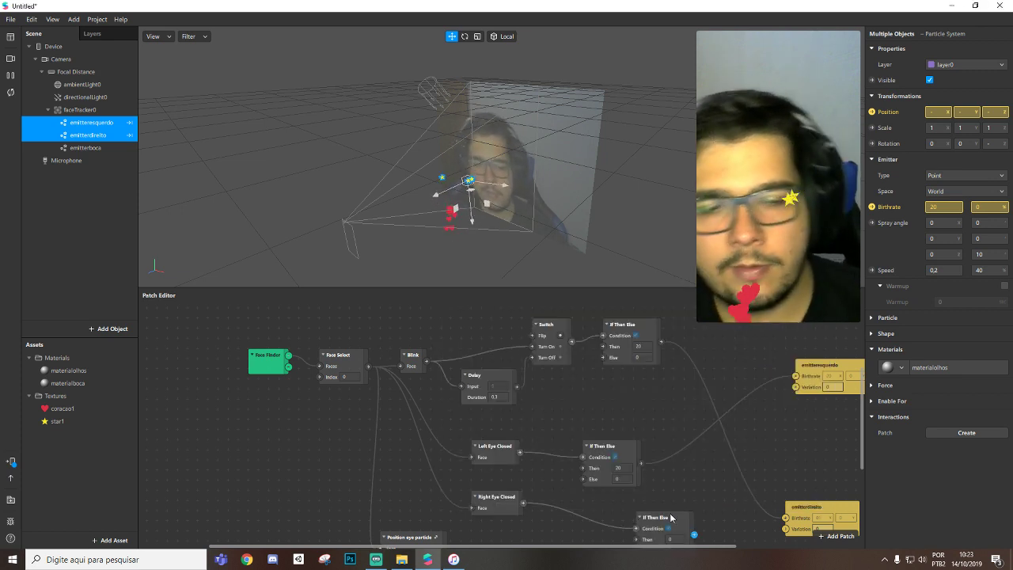
scroll(688, 471, down, 1)
scroll(688, 471, down, 1)
drag(671, 478, 648, 478)
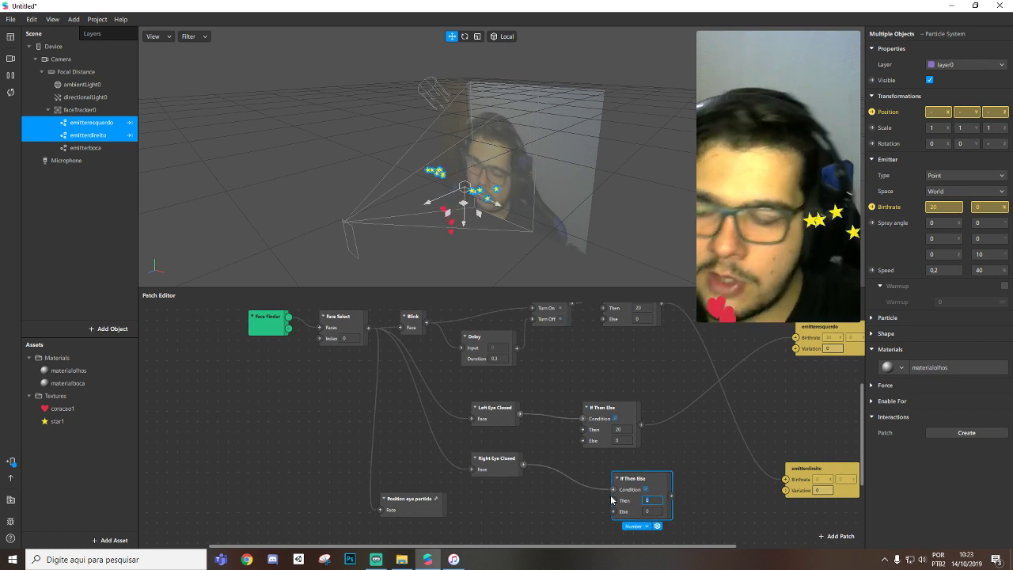
drag(671, 498, 785, 478)
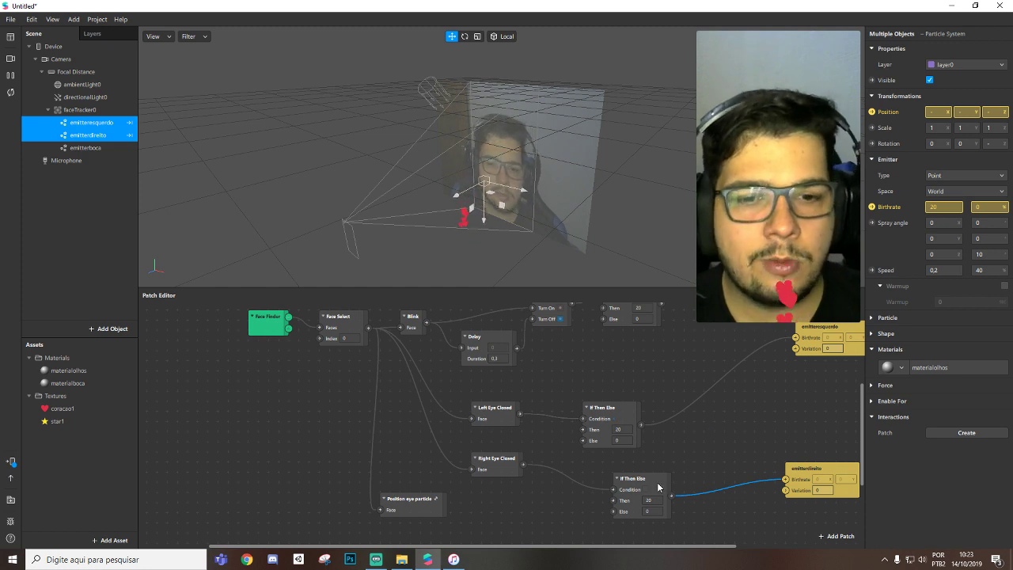
drag(658, 486, 635, 476)
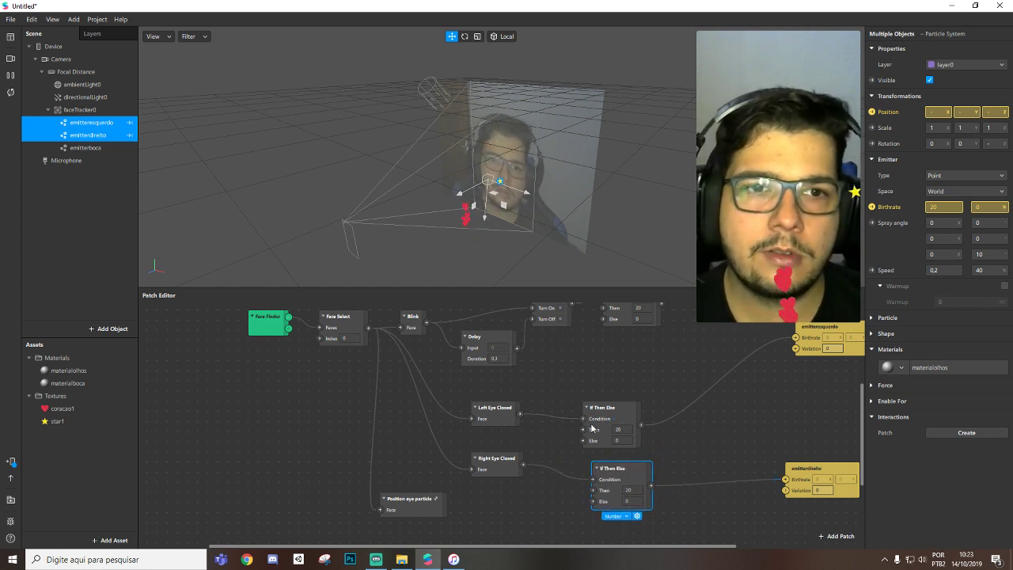
Delete the Left Eye Closed and Right Eye Closed patches together with their two If Then Else patches.
scroll(440, 389, up, 1)
scroll(459, 353, up, 2)
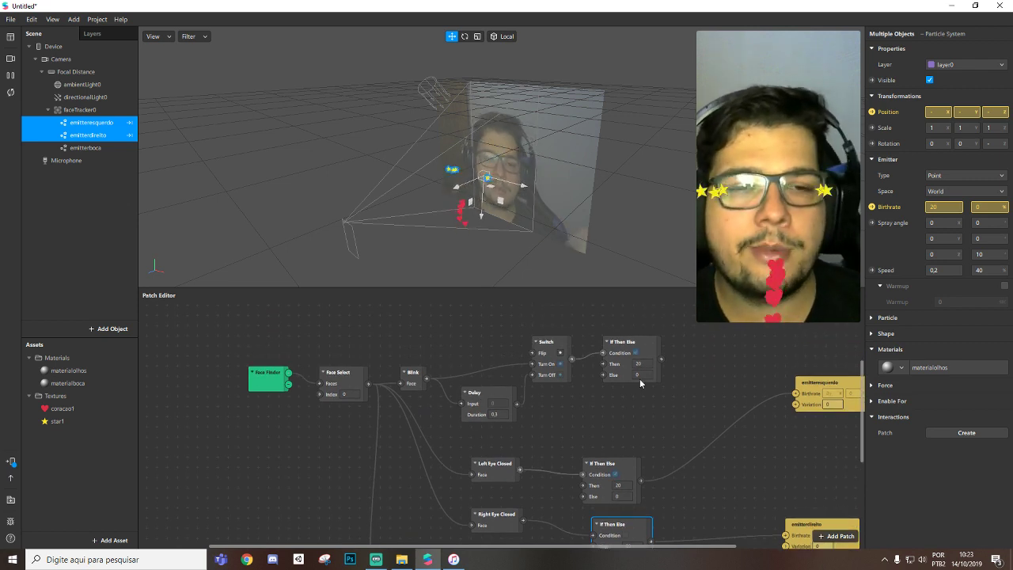
scroll(662, 429, down, 5)
scroll(672, 373, up, 2)
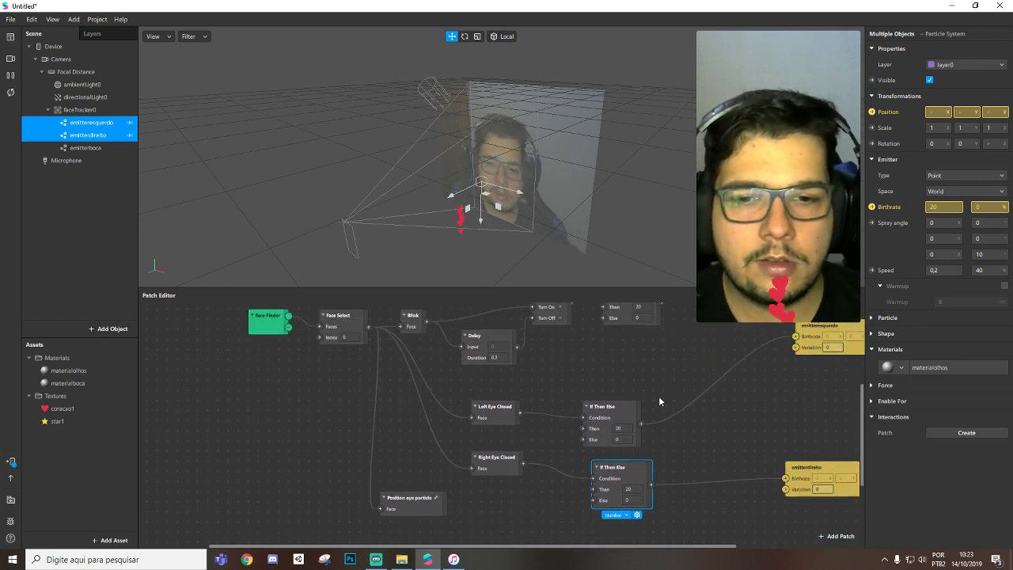
drag(659, 386, 505, 515)
key(Delete)
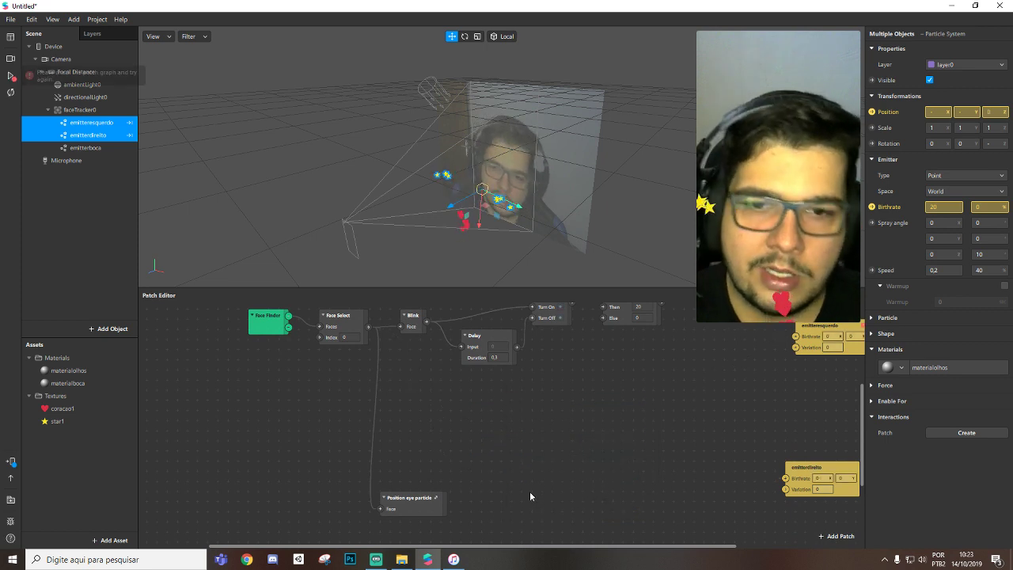
Reconnect the blink If Then Else output to the Birthrate of both eye emitters and stack the emitter patches beside it.
scroll(530, 491, up, 5)
drag(665, 389, 795, 423)
scroll(796, 450, down, 5)
drag(811, 480, 800, 381)
scroll(794, 407, up, 5)
drag(663, 390, 771, 412)
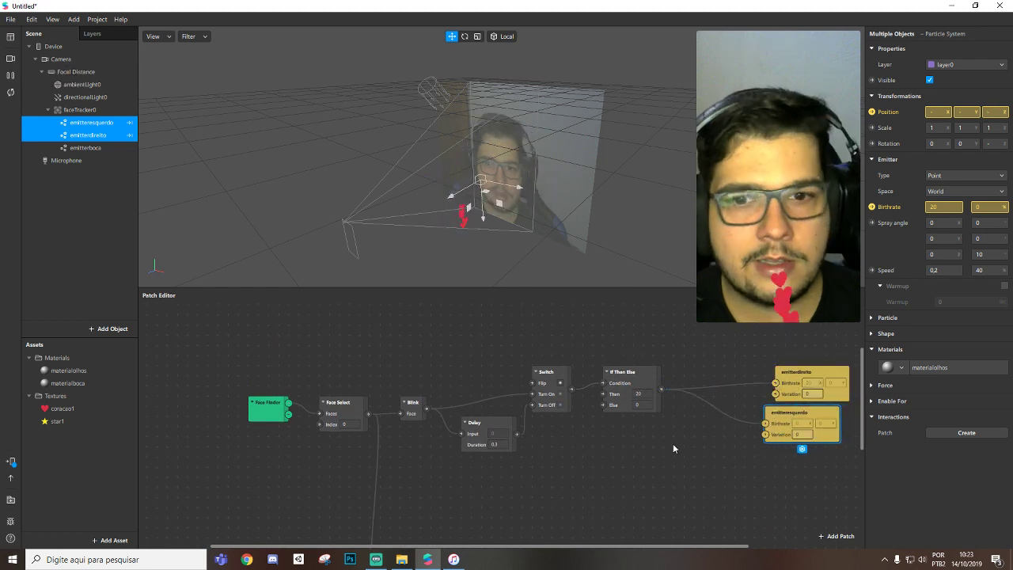
drag(797, 372, 735, 372)
drag(788, 412, 737, 413)
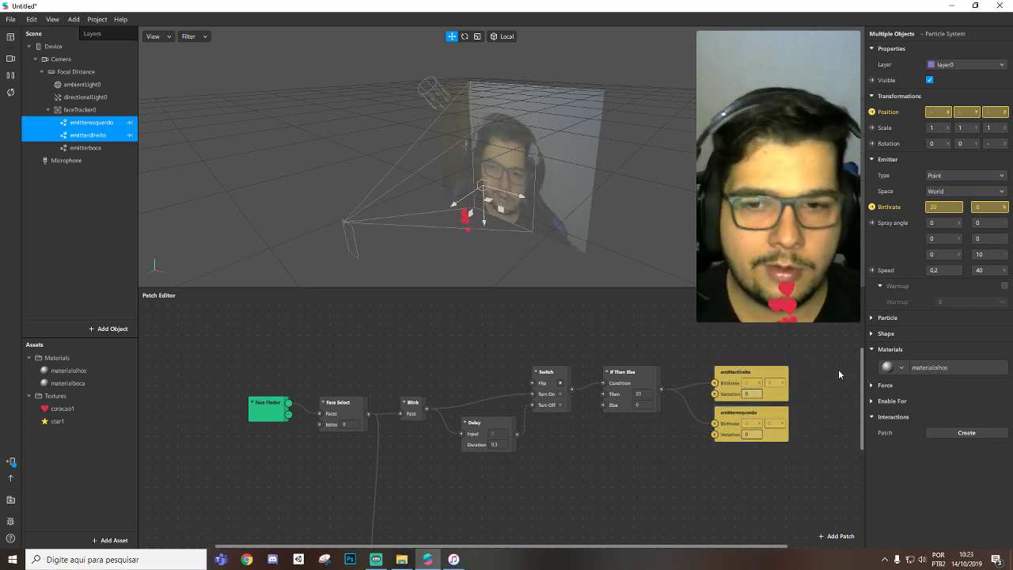
Group the blink patches with both eye emitters under a name starting "Blink Birth ra", and place the group above the Position eye particle group.
drag(815, 348, 414, 455)
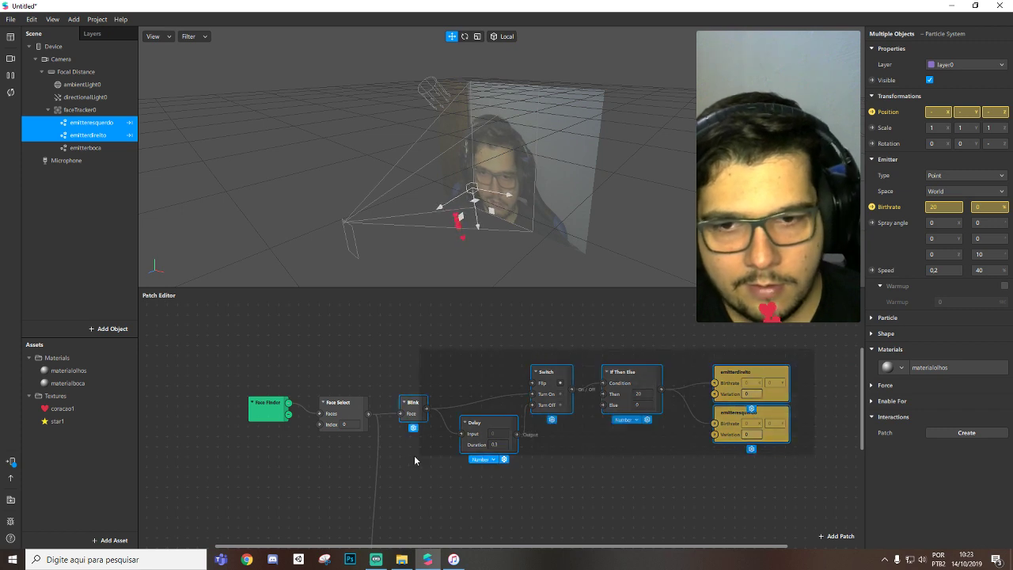
right_click(409, 406)
click(452, 429)
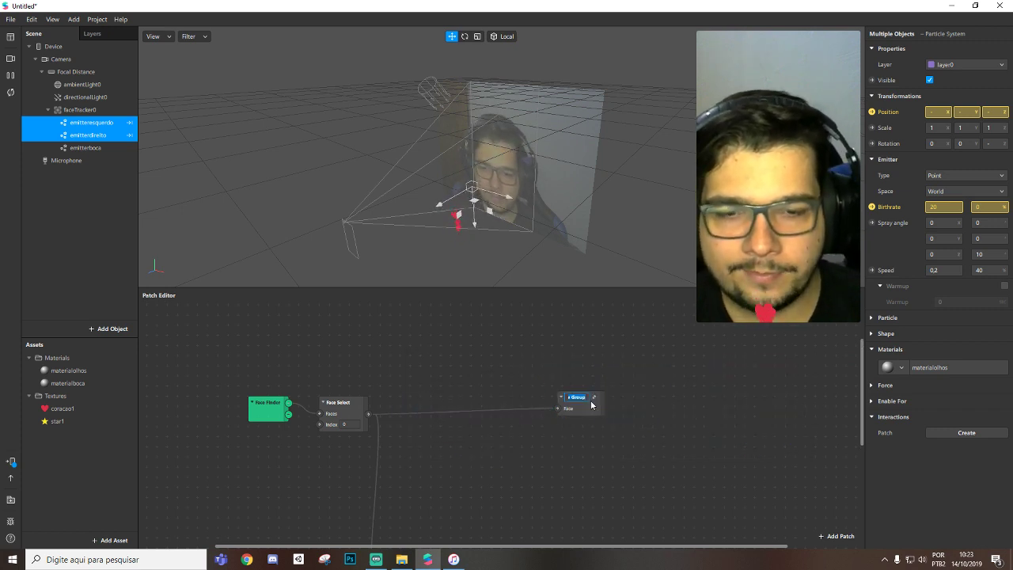
text(Blink Bli)
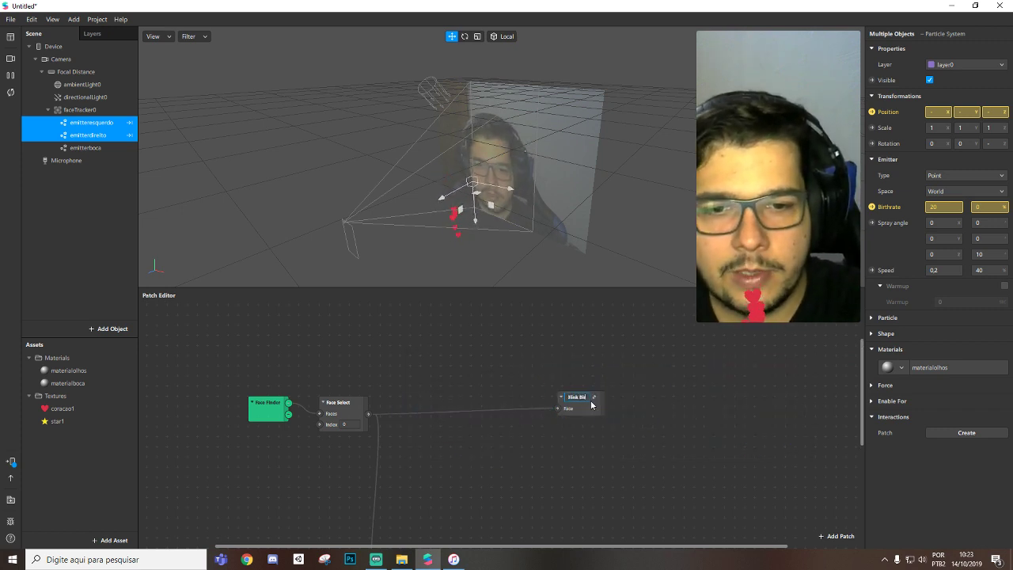
key(BackSpace)
key(BackSpace)
key(BackSpace)
key(BackSpace)
text(irth ra)
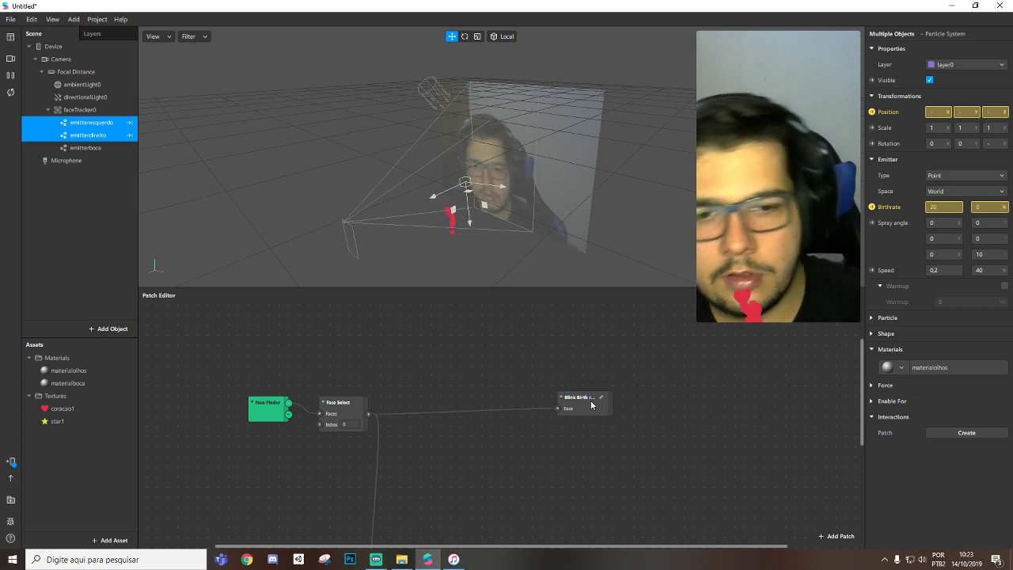
drag(591, 404, 405, 445)
Add a Mouth Open patch fed by the Face Select output and position it beside the Face Select patch.
scroll(463, 407, up, 3)
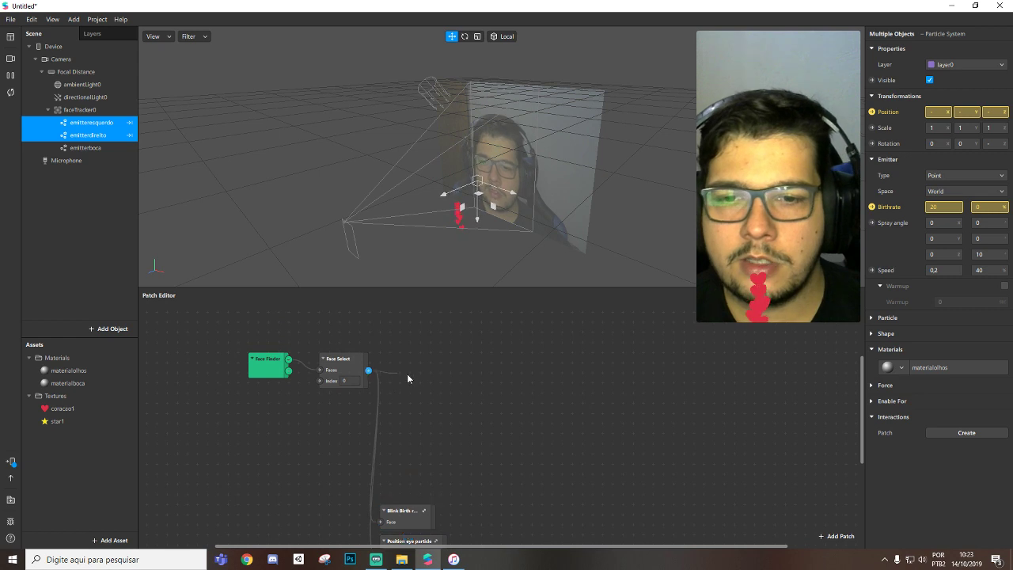
double_click(413, 376)
text(mou)
key(Return)
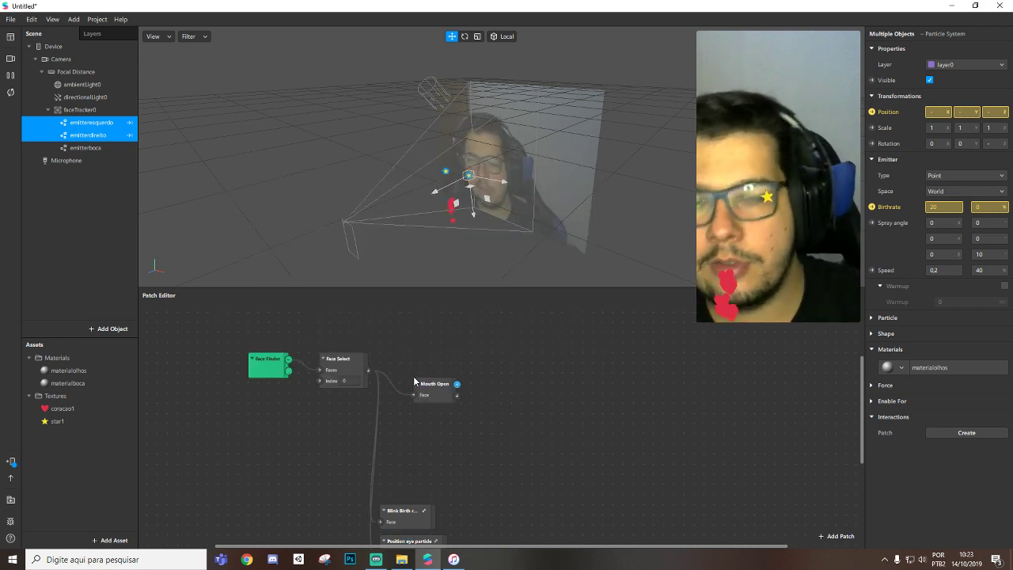
click(440, 390)
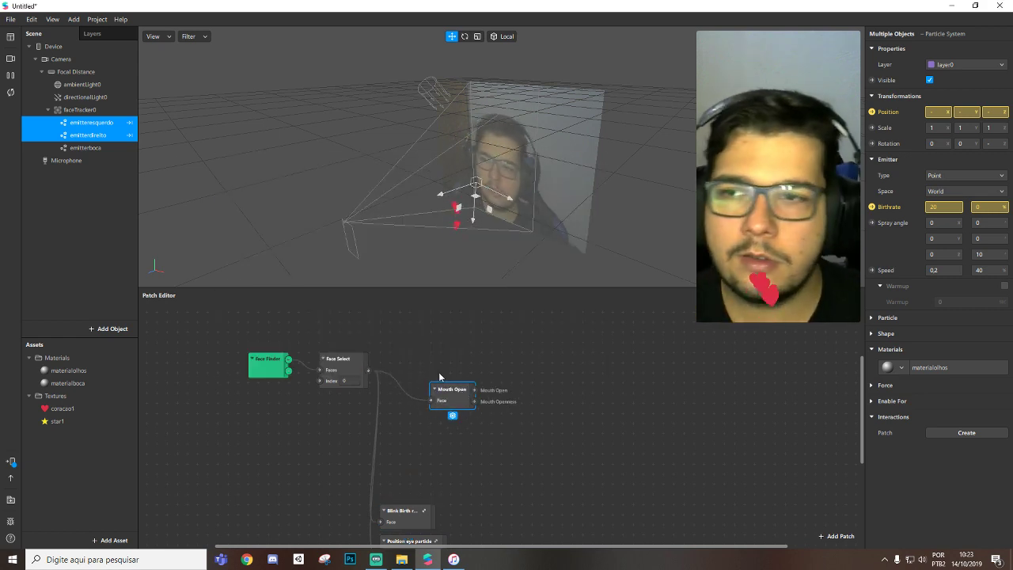
Create a Birthrate patch for the emitterboca particle system and place it well beyond the Mouth Open patch.
click(87, 148)
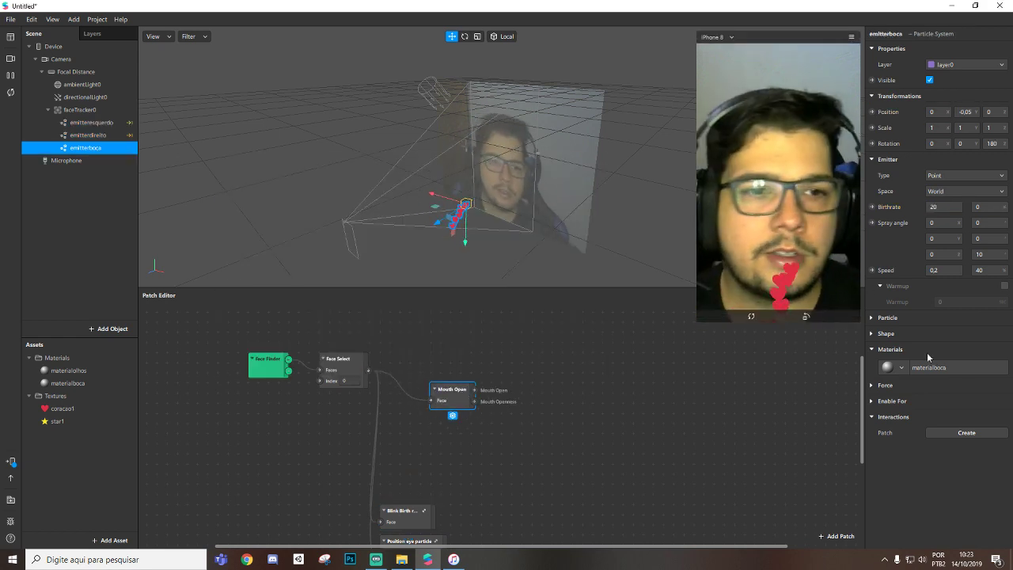
click(871, 206)
drag(543, 436, 662, 415)
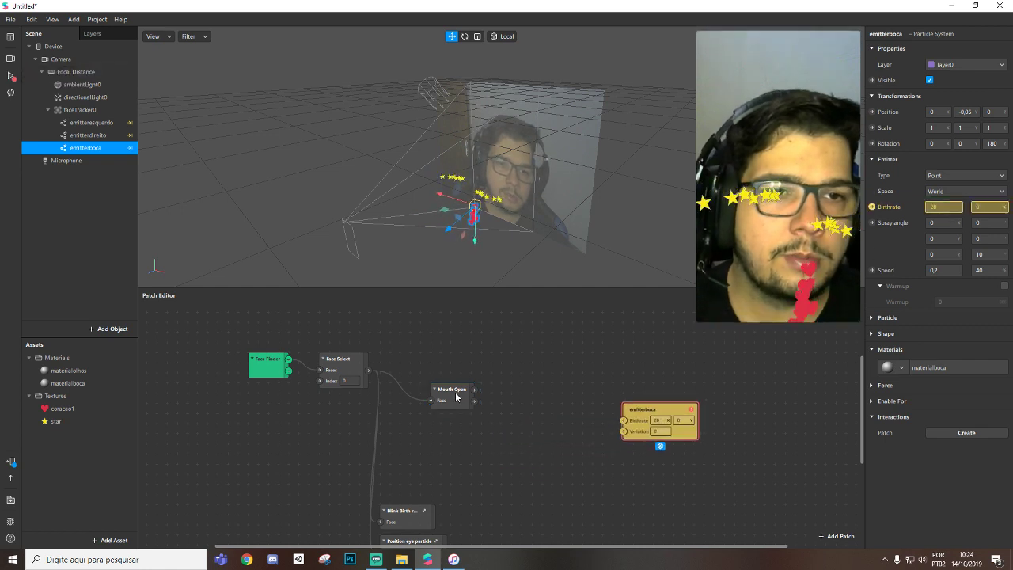
Add an If Then Else patch with its Condition fed by the Mouth Open output and place it before the emitterboca patch.
drag(474, 389, 528, 390)
text(if)
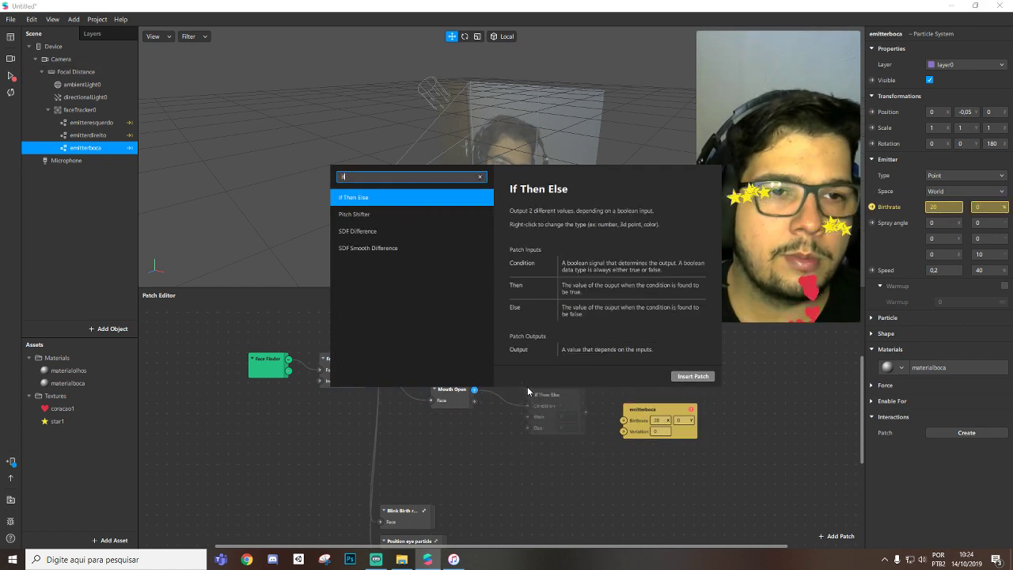
key(Return)
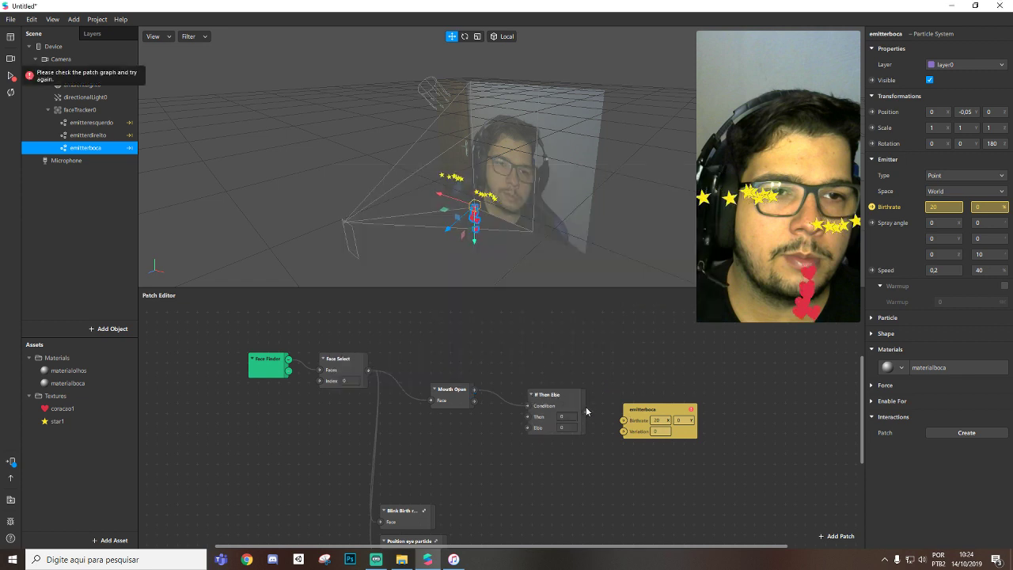
drag(586, 406, 590, 400)
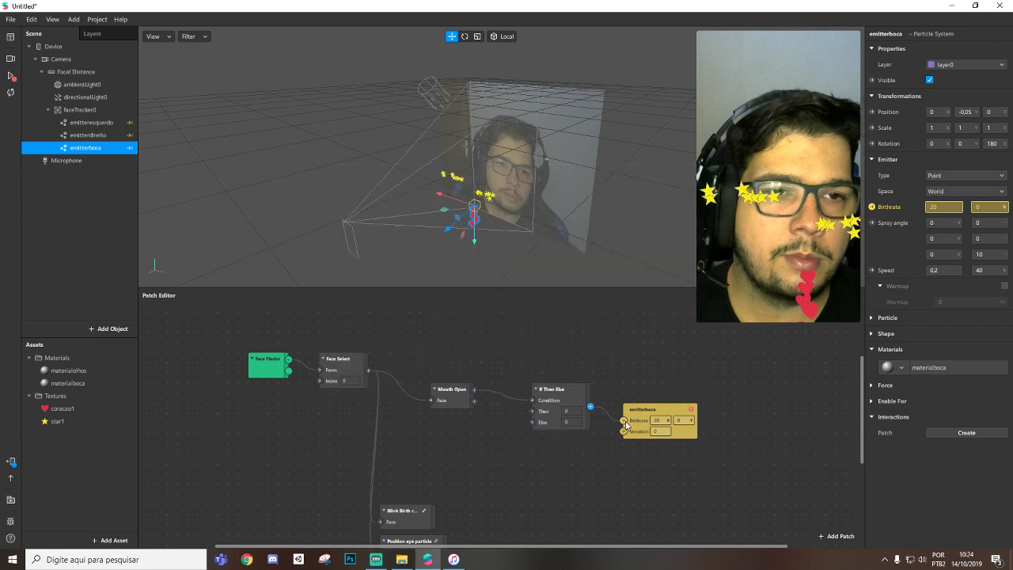
Set the If Then Else patch's Then value to 20 and move the emitterboca patch it feeds farther away from it.
drag(652, 419, 702, 398)
click(571, 411)
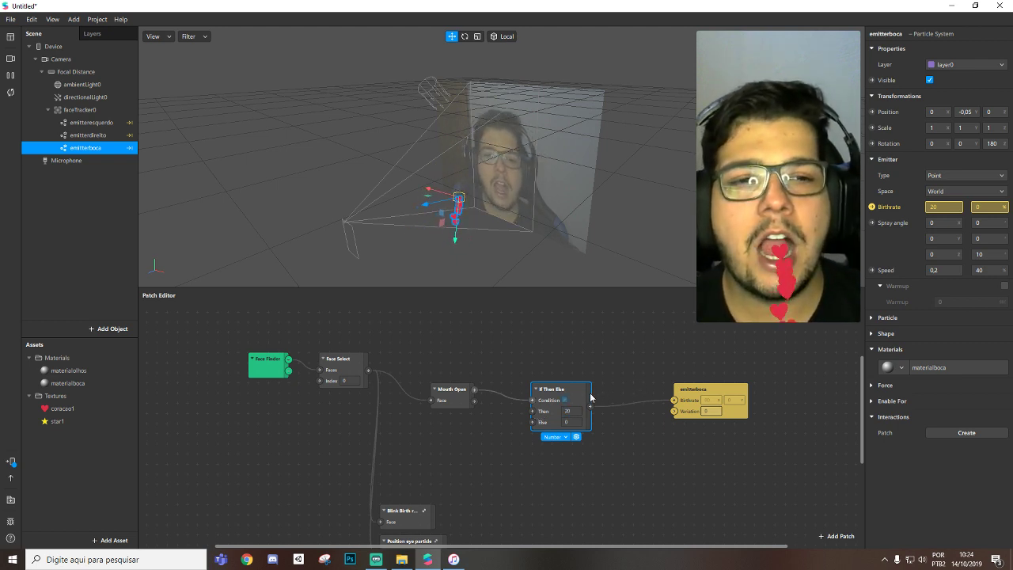
drag(712, 389, 702, 389)
drag(561, 391, 572, 381)
Spread out the Mouth Open, If Then Else and emitterboca patches, leaving wide gaps and raising Mouth Open slightly above the other two.
click(467, 397)
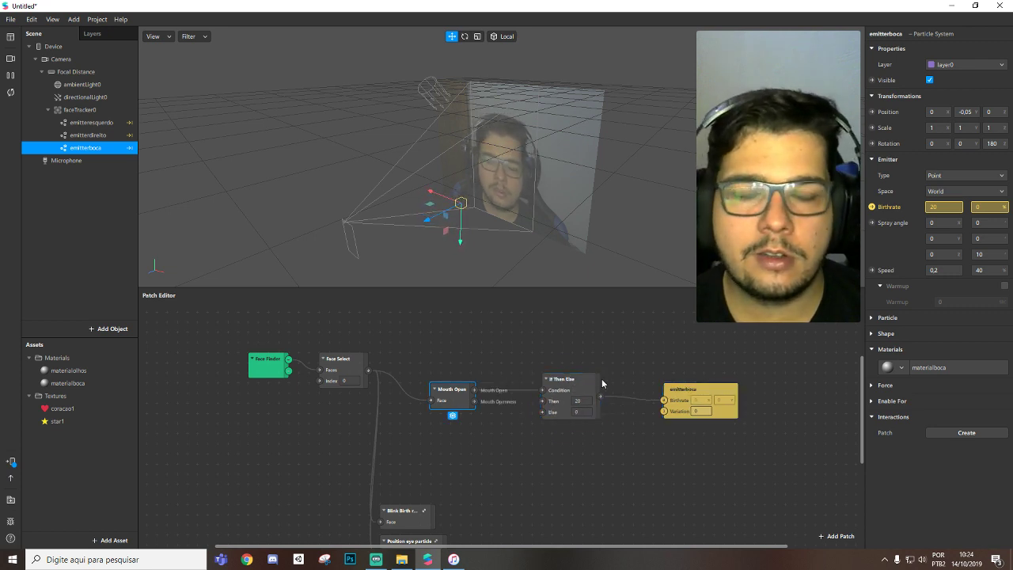
drag(461, 392, 481, 392)
drag(565, 384, 595, 387)
drag(700, 390, 721, 389)
drag(609, 384, 631, 381)
drag(469, 399, 453, 377)
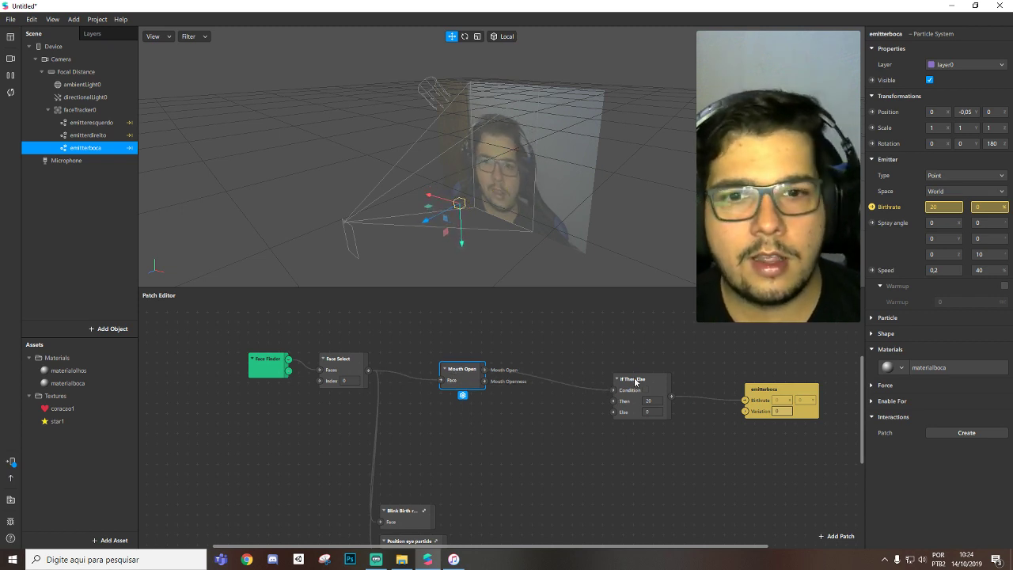
drag(463, 370, 453, 370)
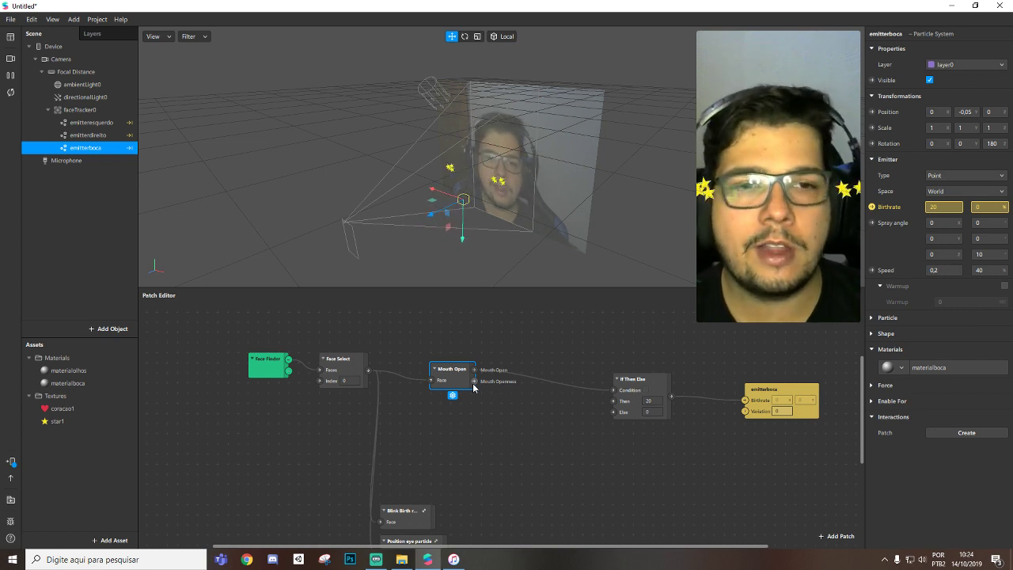
Attach a Value patch to the Mouth Openness output, position it below the Mouth Open connection, and delete it.
drag(477, 386, 497, 436)
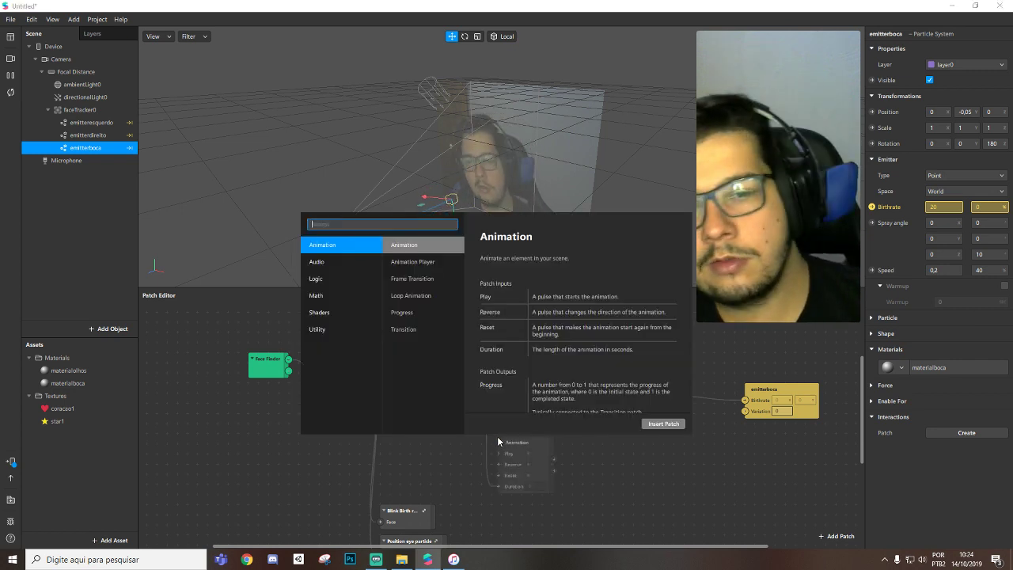
text(value)
key(Return)
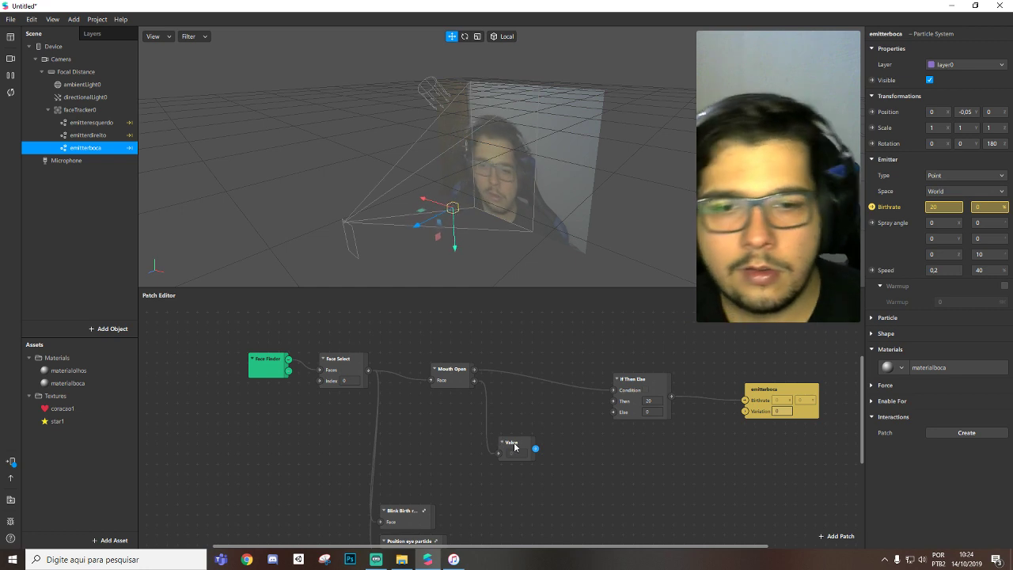
drag(523, 445, 526, 422)
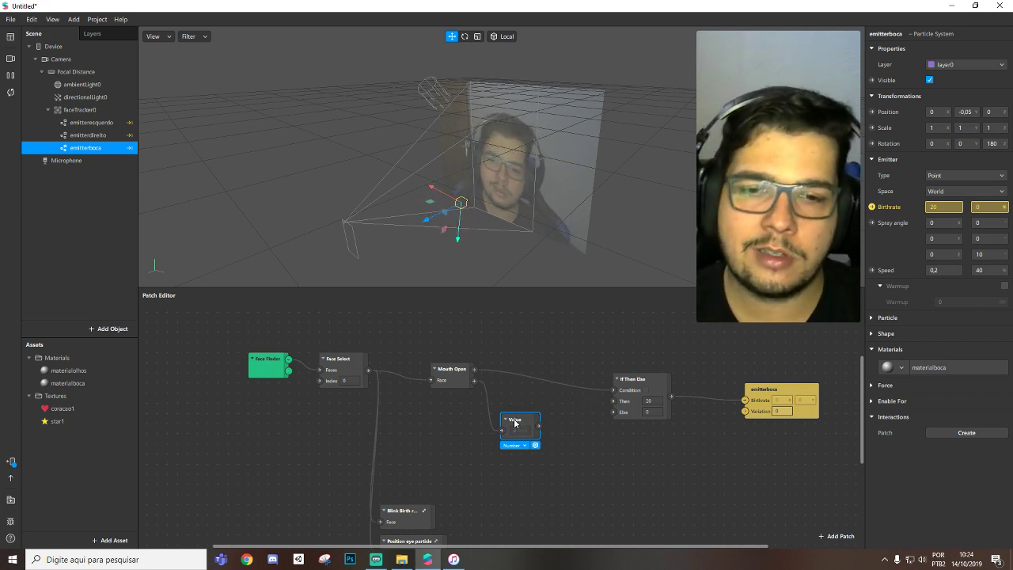
drag(515, 424, 525, 424)
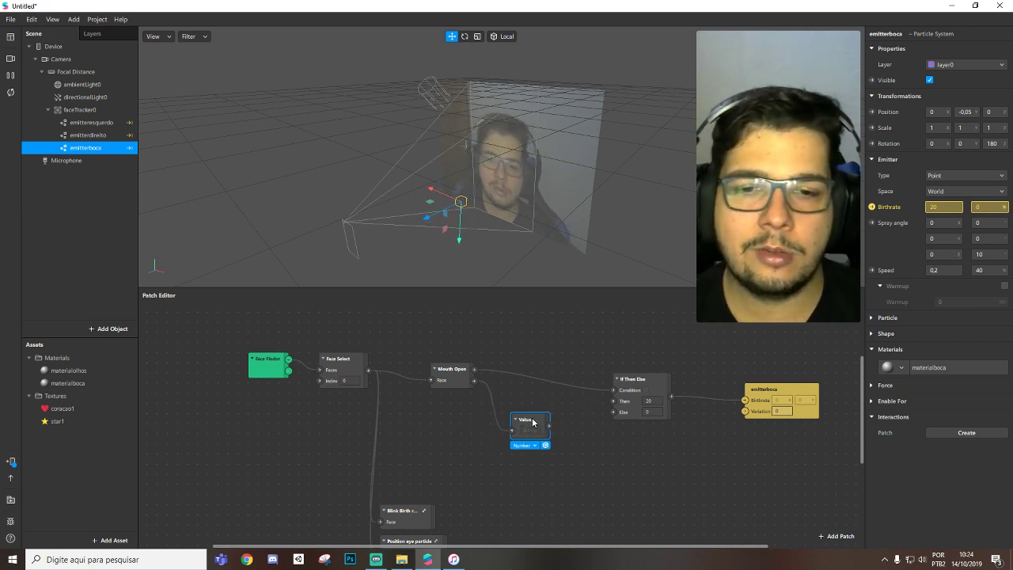
key(Delete)
Group the Mouth Open, If Then Else and emitterboca patches under a name starting "Mouth birthr", and place the group above the Blink Birth group.
drag(422, 328, 814, 445)
right_click(450, 368)
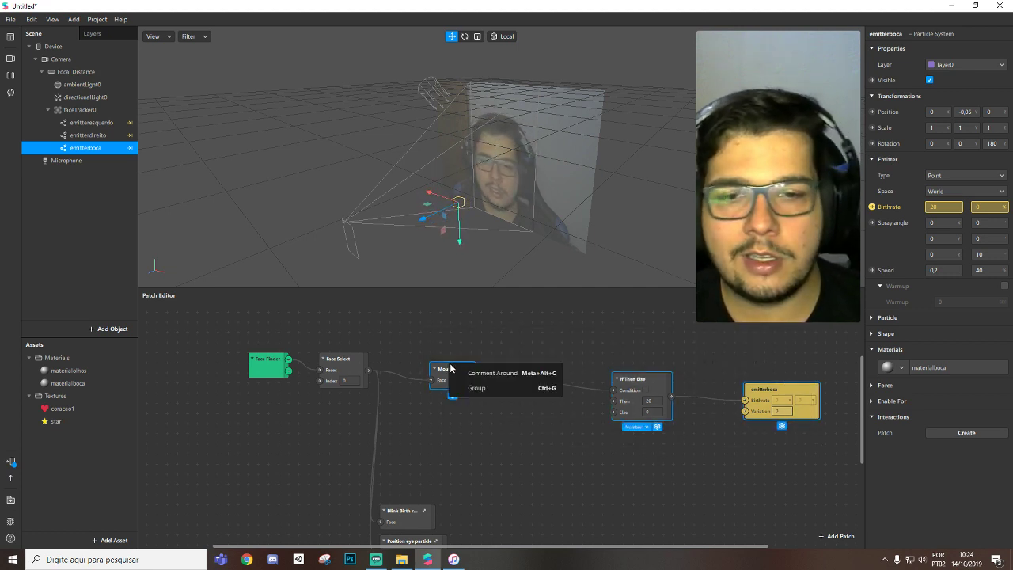
click(497, 388)
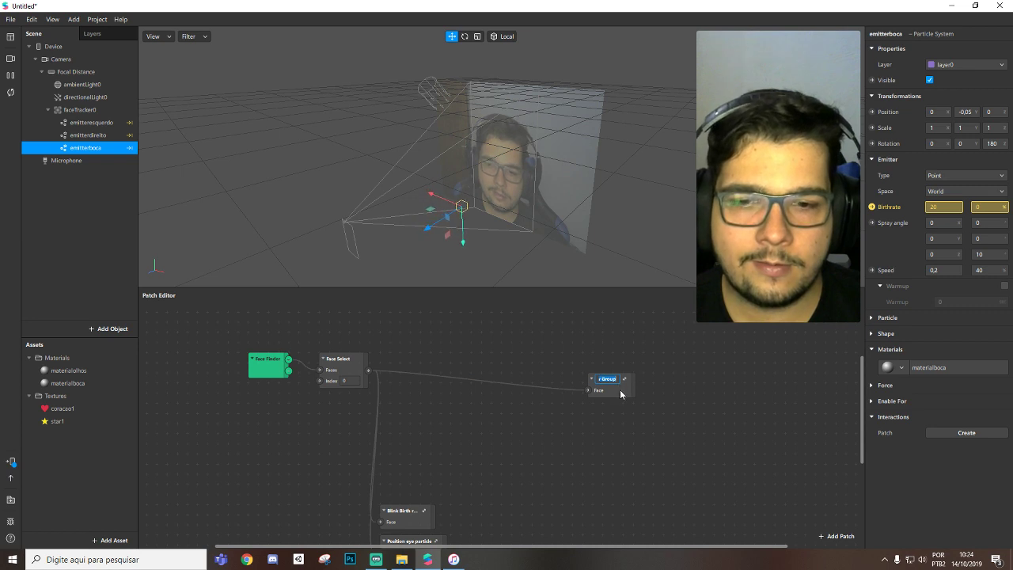
drag(621, 393, 516, 402)
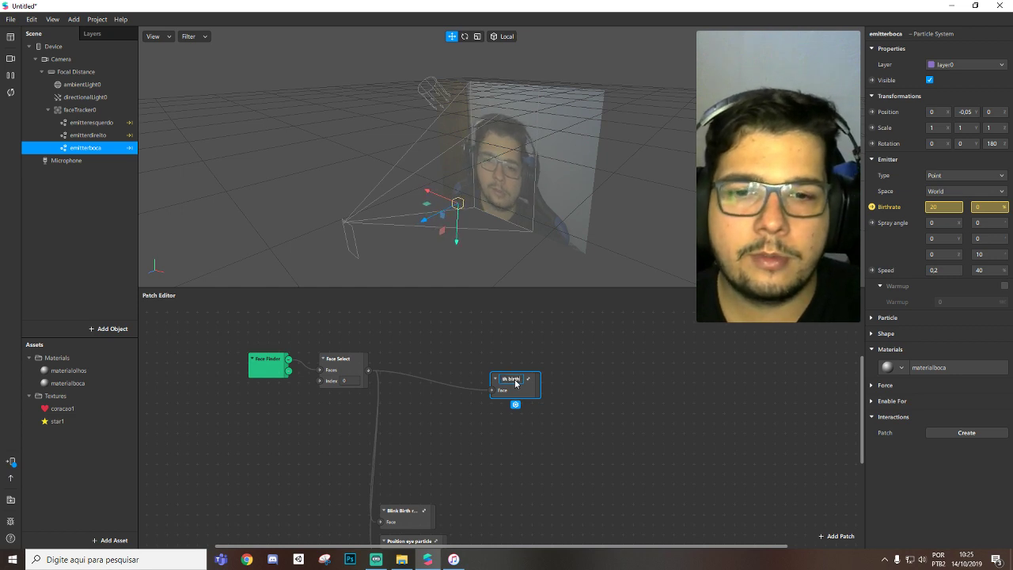
drag(515, 383, 407, 484)
scroll(399, 421, up, 1)
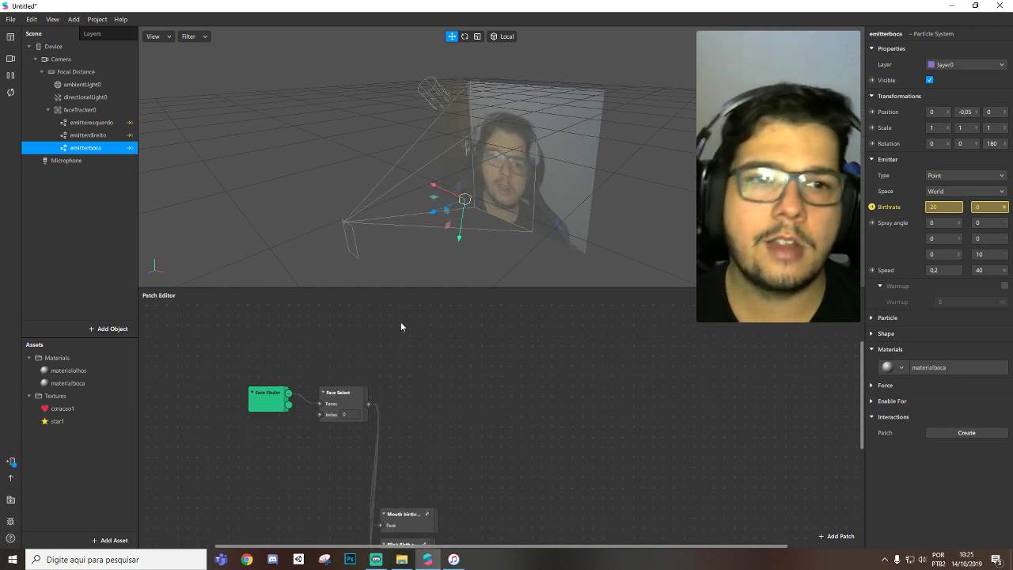
Set the blend mode of both materialolhos and materialboca to Add and their opacity to 49%.
click(74, 383)
shift+click(96, 370)
click(950, 225)
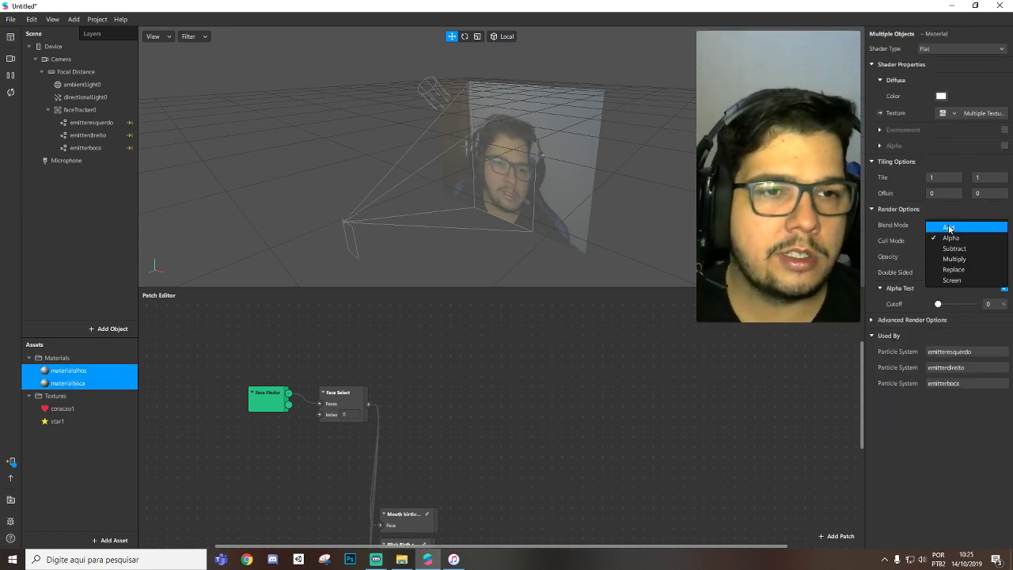
click(950, 228)
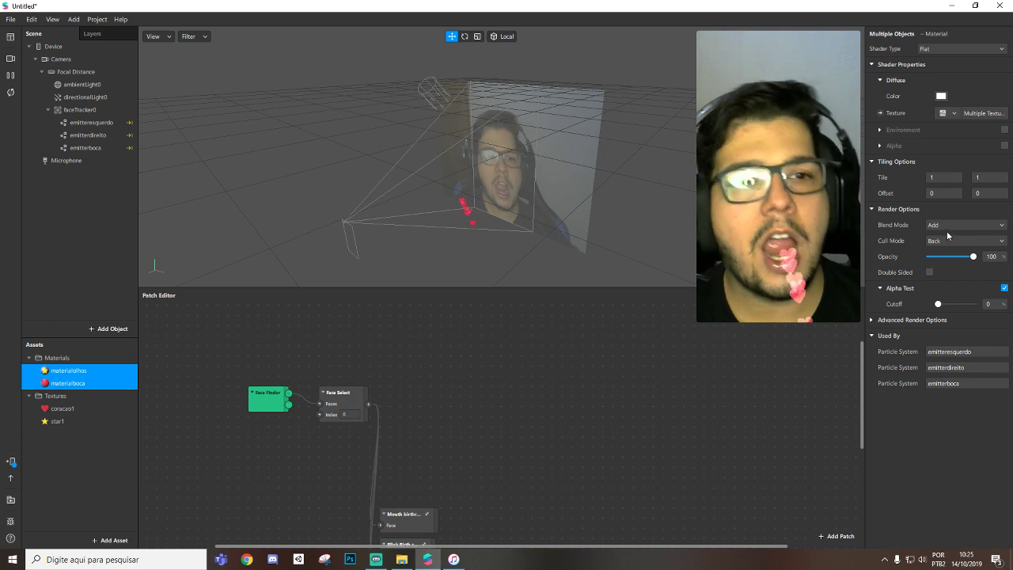
drag(972, 262, 953, 262)
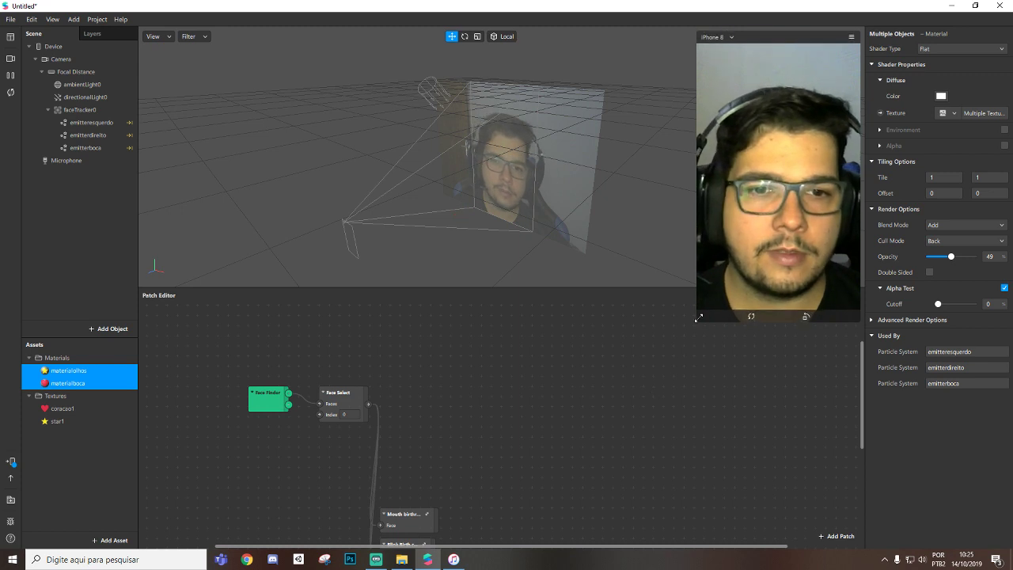
Enlarge the face preview and bring all three patch groups into view.
drag(697, 322, 632, 435)
scroll(490, 388, down, 1)
scroll(489, 390, down, 1)
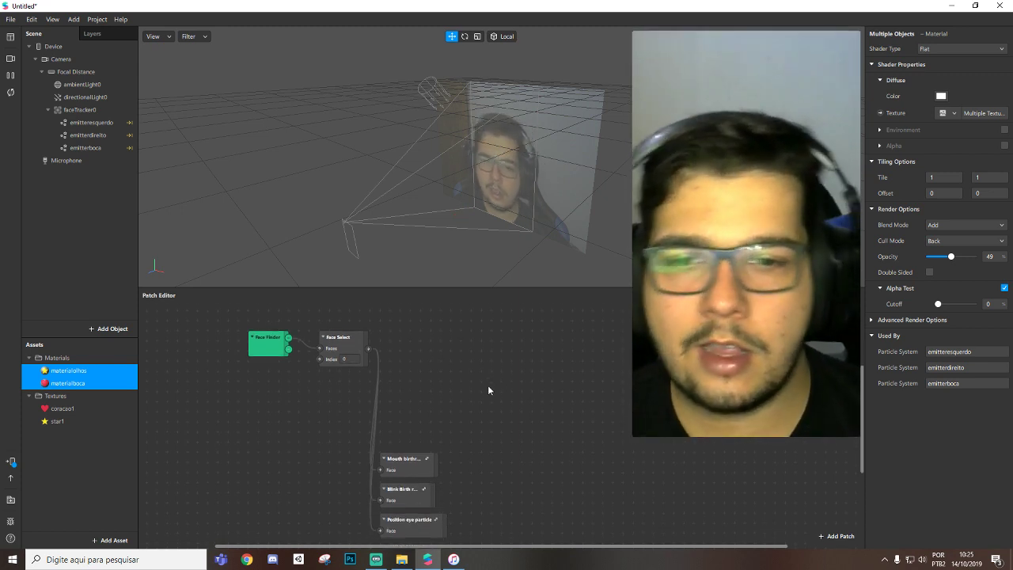